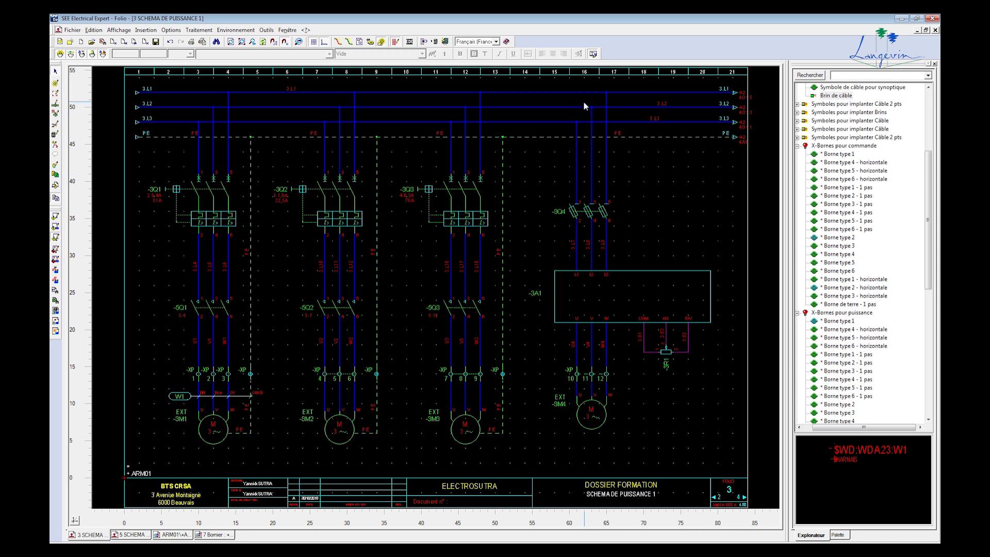
Start creating a new Implantation folio in the SCHEMA group of the folio explorer
click(71, 32)
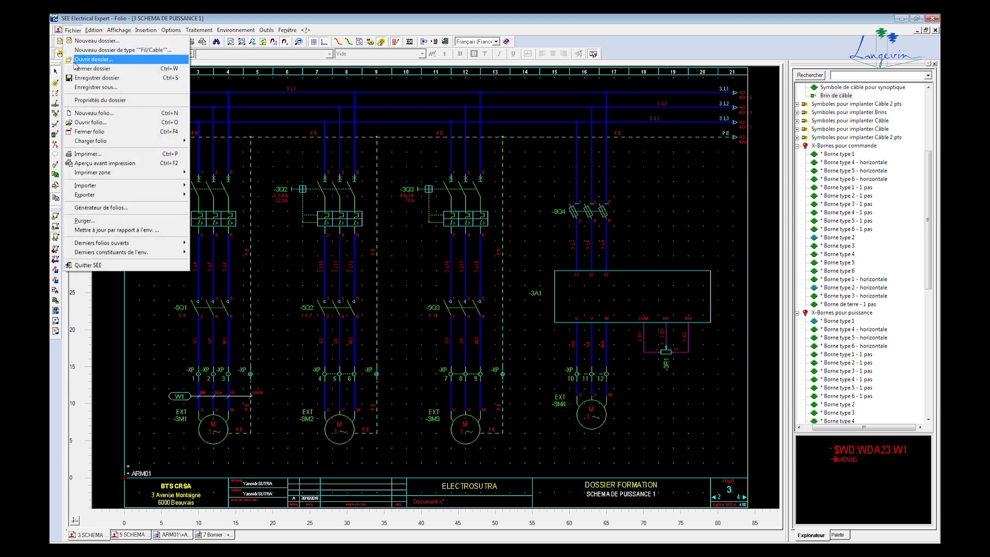
click(79, 124)
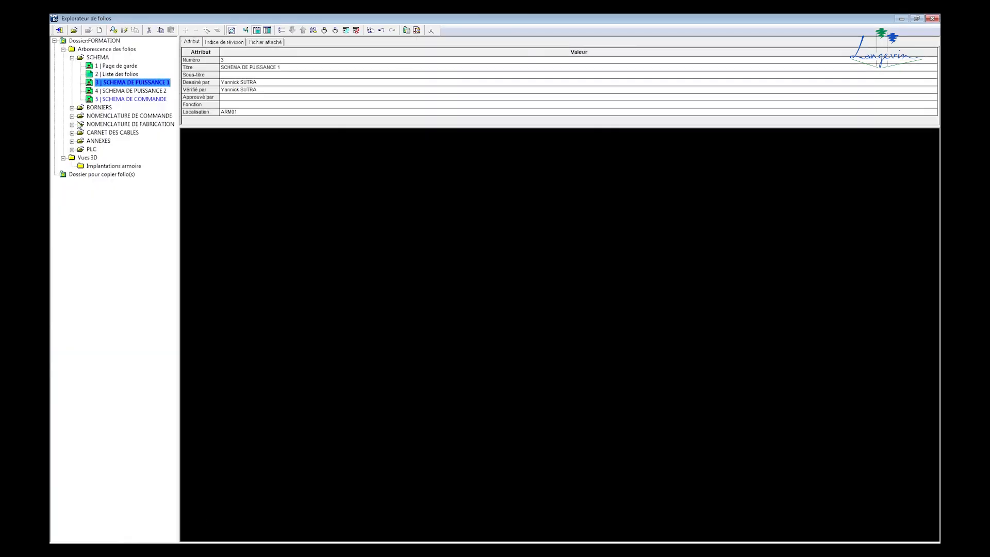
right_click(102, 59)
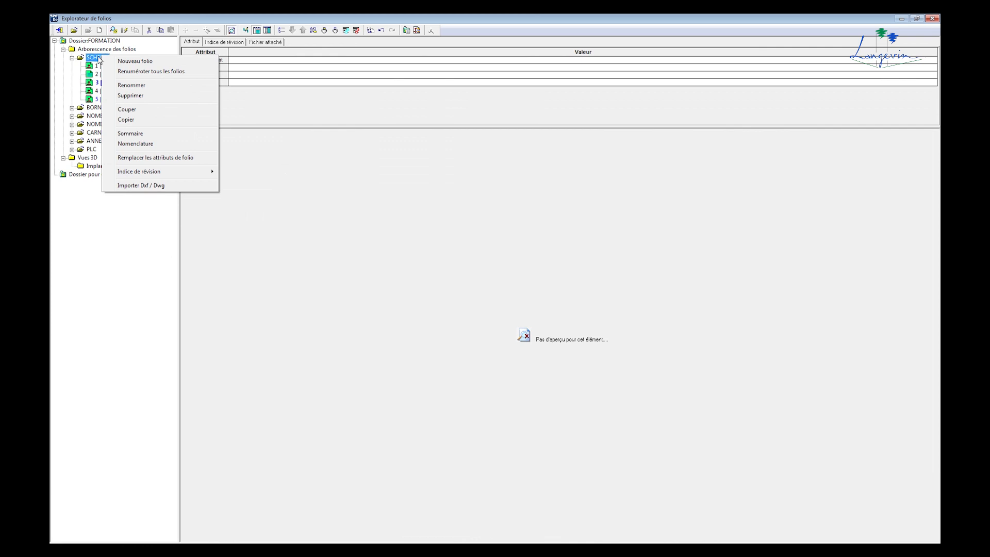
click(130, 61)
click(518, 243)
click(411, 244)
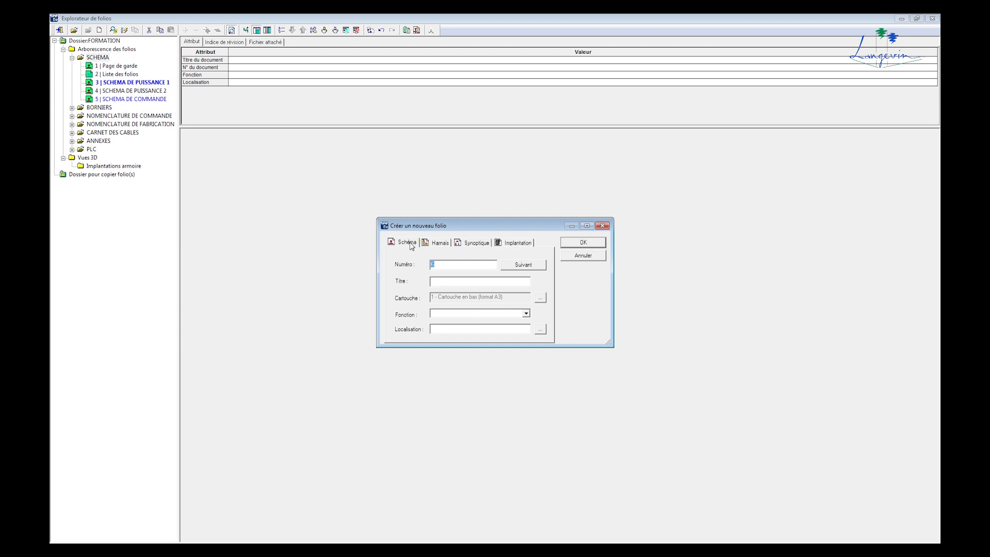
click(521, 244)
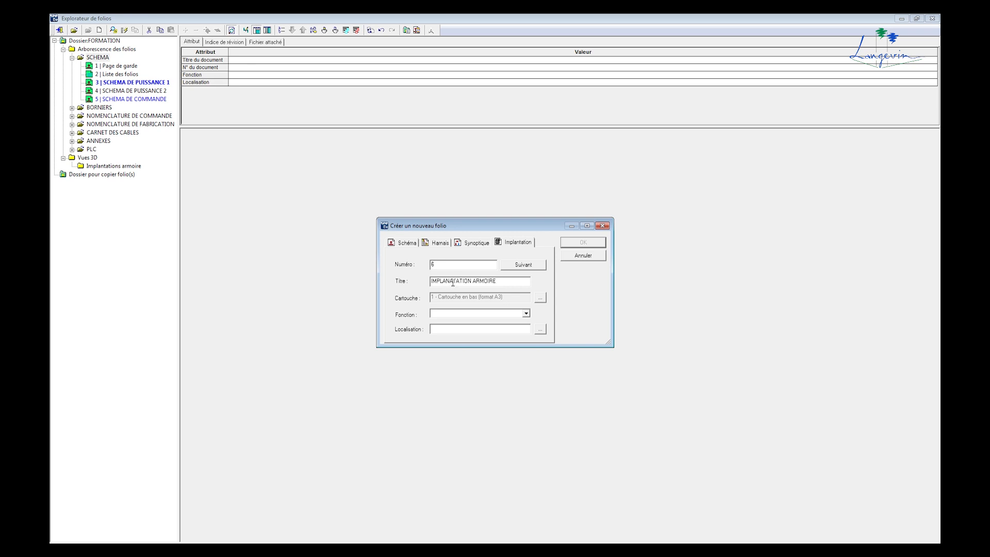
Title the folio IMPLANTATION ARMOIRE, set its location to ARM01, then create and open it
key(BackSpace)
click(540, 330)
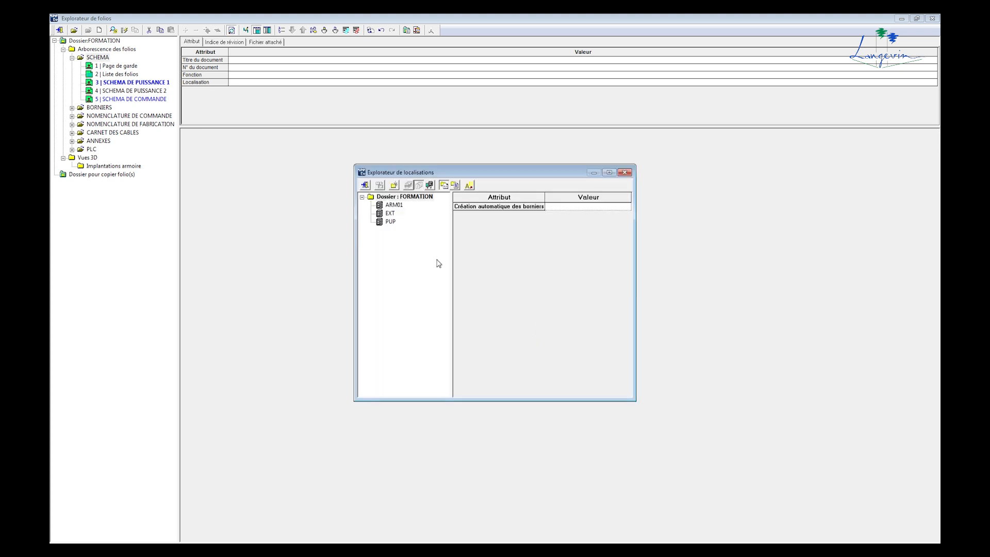
double_click(391, 206)
click(582, 243)
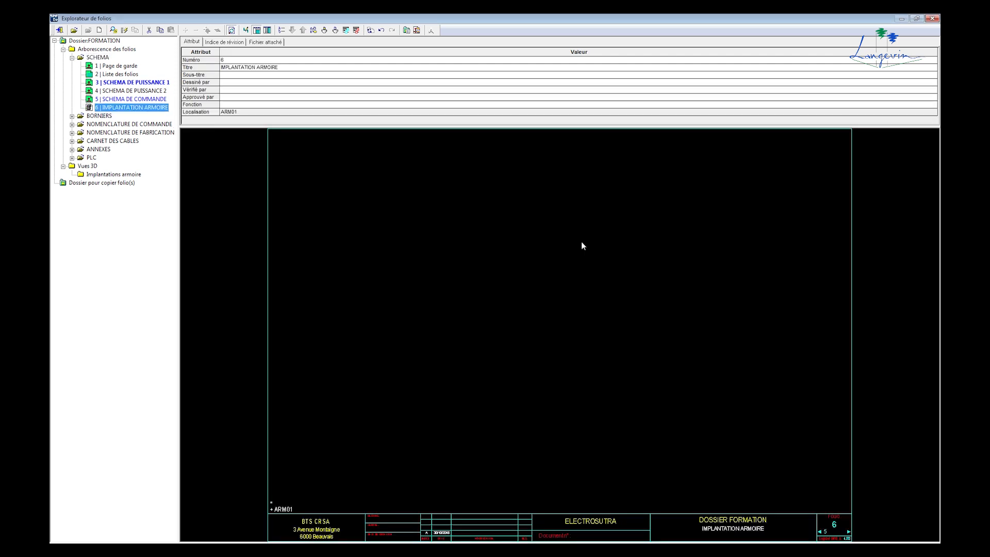
double_click(140, 107)
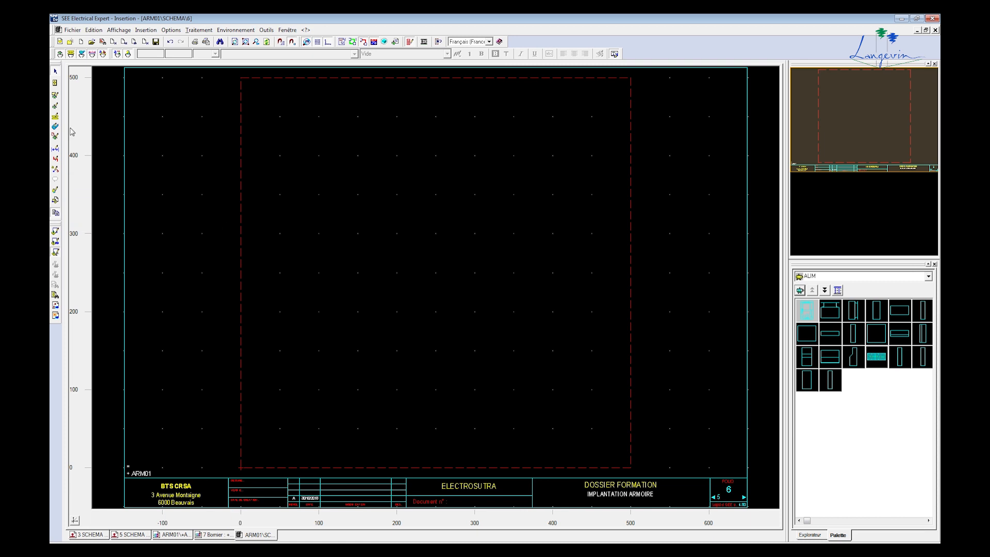
Draw a horizontal rail about 400 mm long in the upper part of the cabinet outline and set its height to 30 mm
click(55, 122)
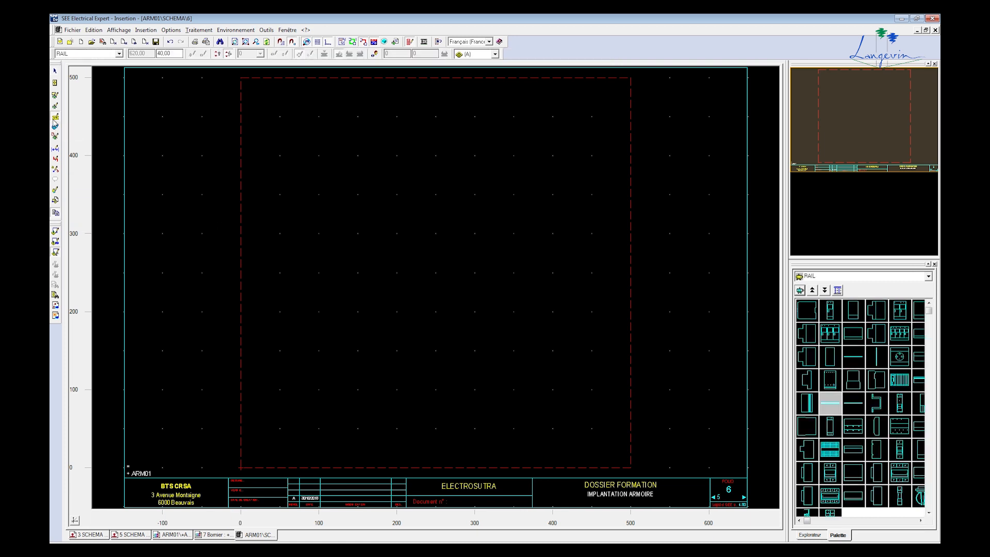
click(146, 30)
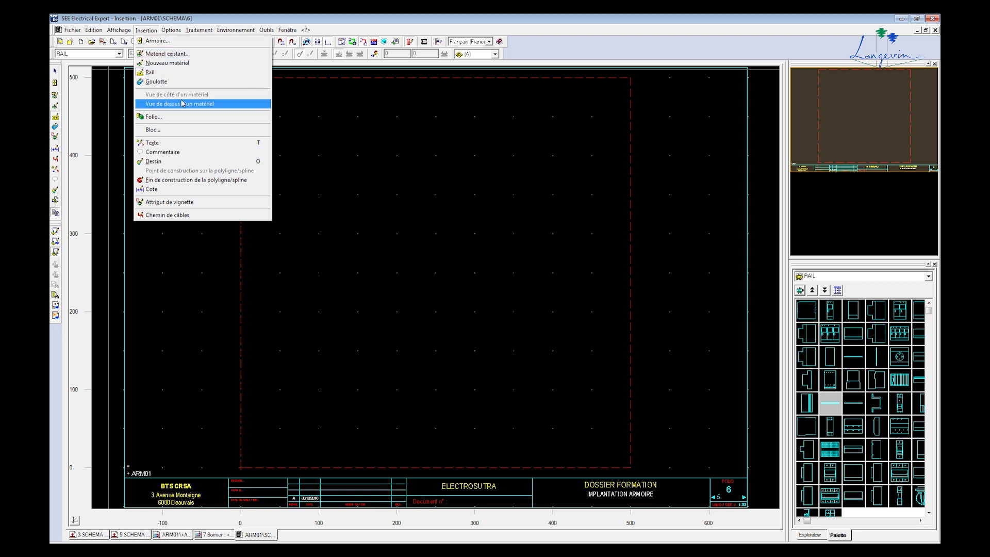
click(163, 74)
click(280, 156)
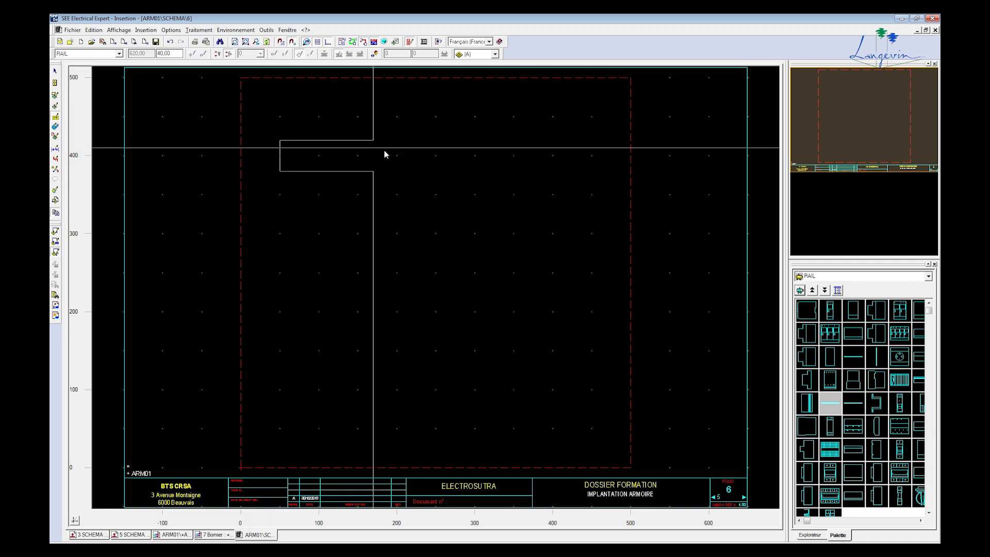
click(591, 149)
click(447, 325)
drag(447, 329, 430, 326)
text(30,00)
Assign catalogue reference 034480 to the rail and accept its CAD properties
double_click(409, 287)
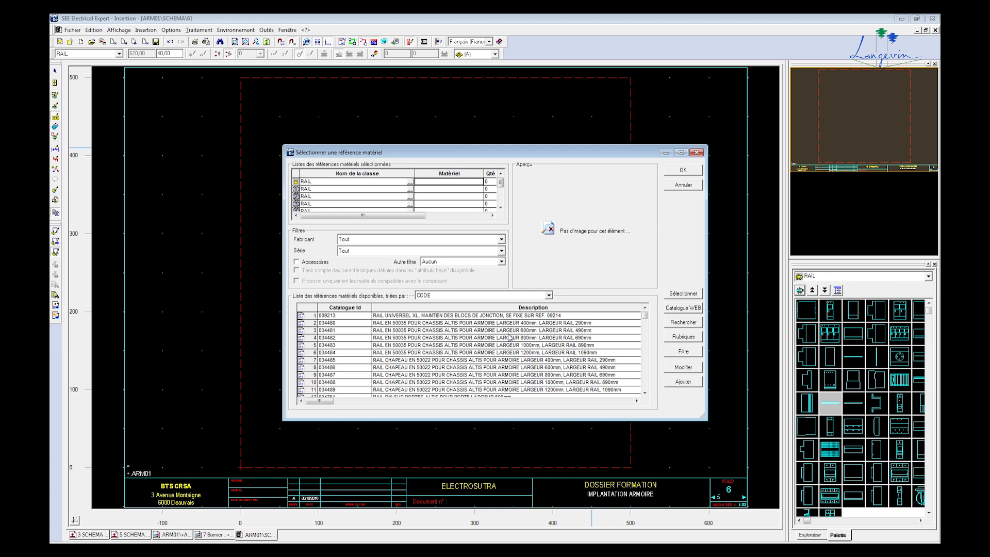
click(341, 323)
click(683, 172)
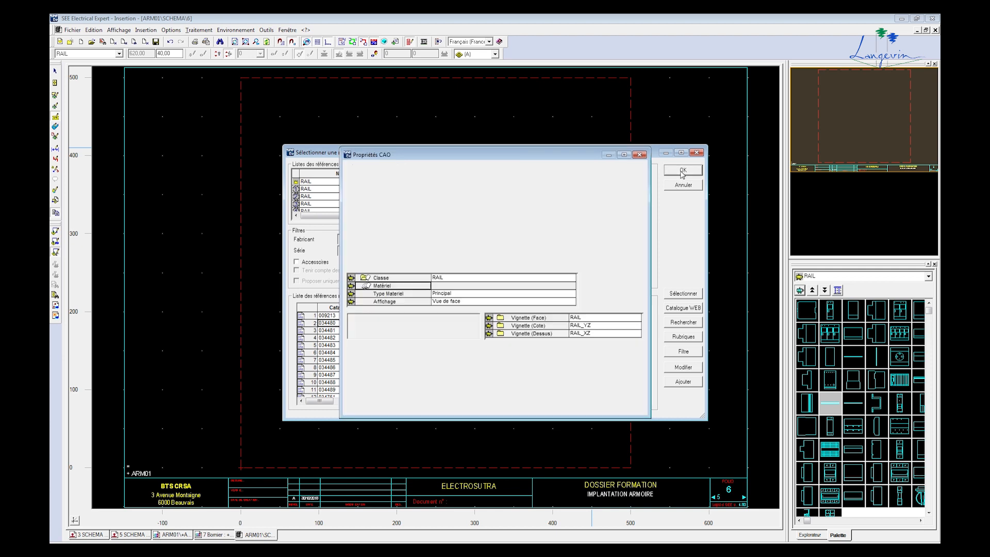
click(635, 189)
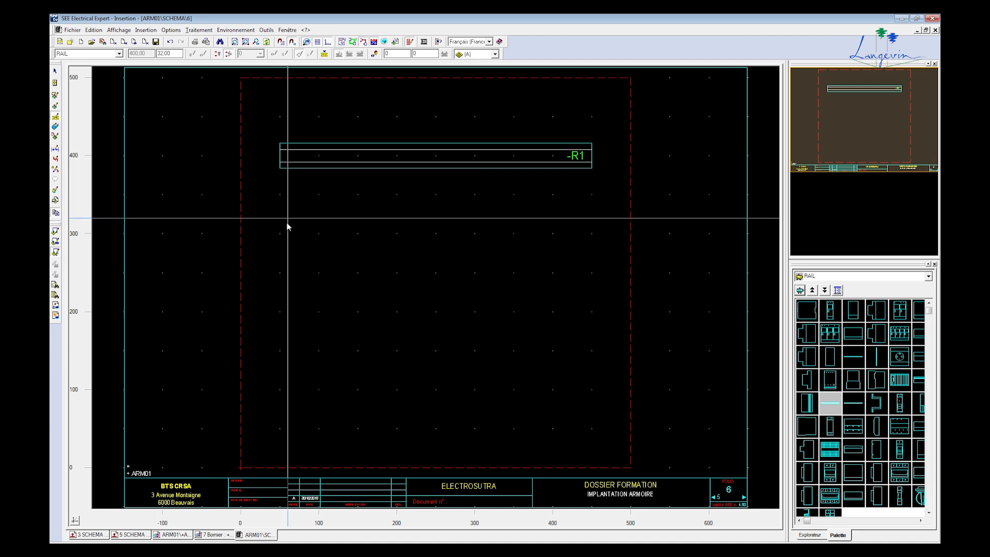
Insert a second rail about 400 mm long, parallel to the first and about 160 mm below it
click(281, 286)
click(588, 285)
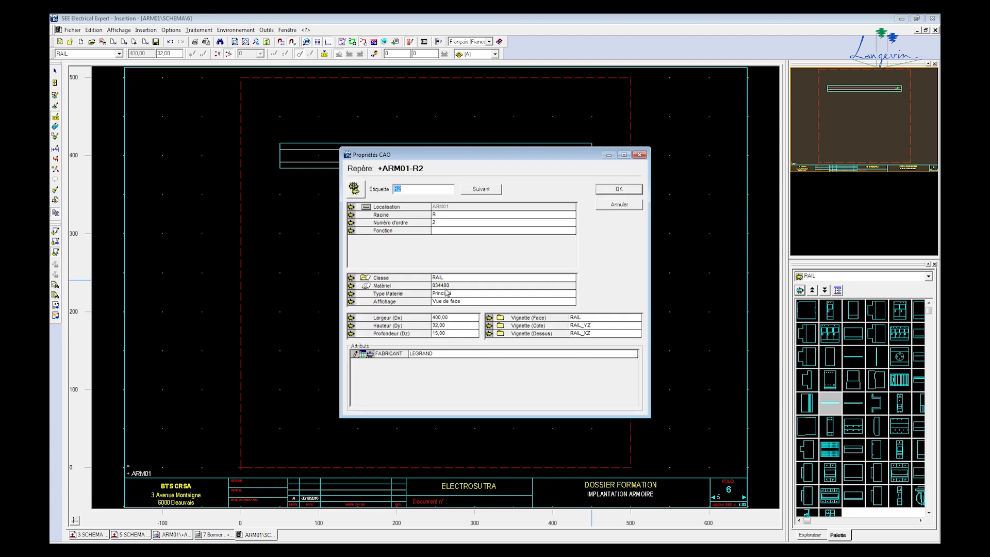
click(611, 193)
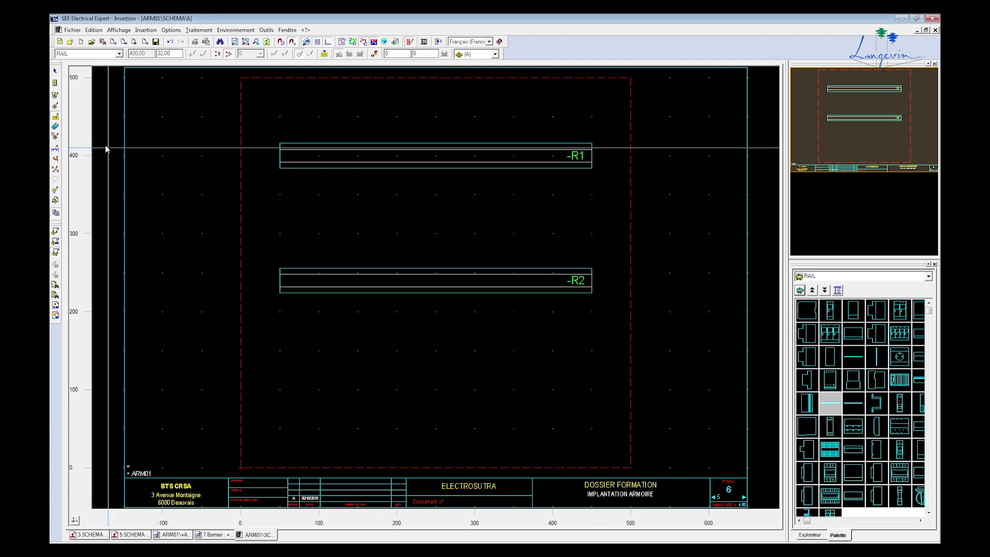
Insert a horizontal trunking (Goulotte) about 440 mm long above the upper rail, with a height of 40 mm
click(55, 136)
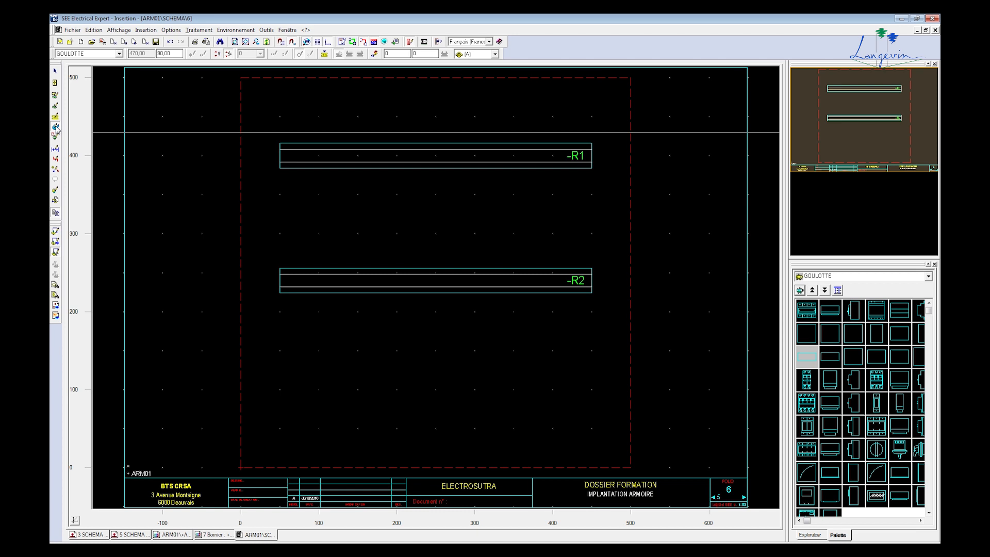
click(139, 32)
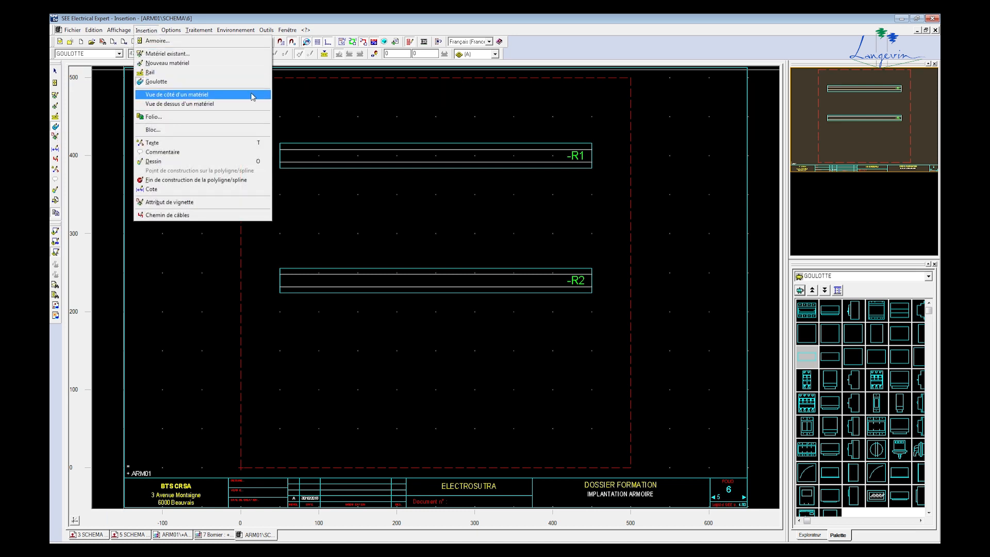
click(156, 82)
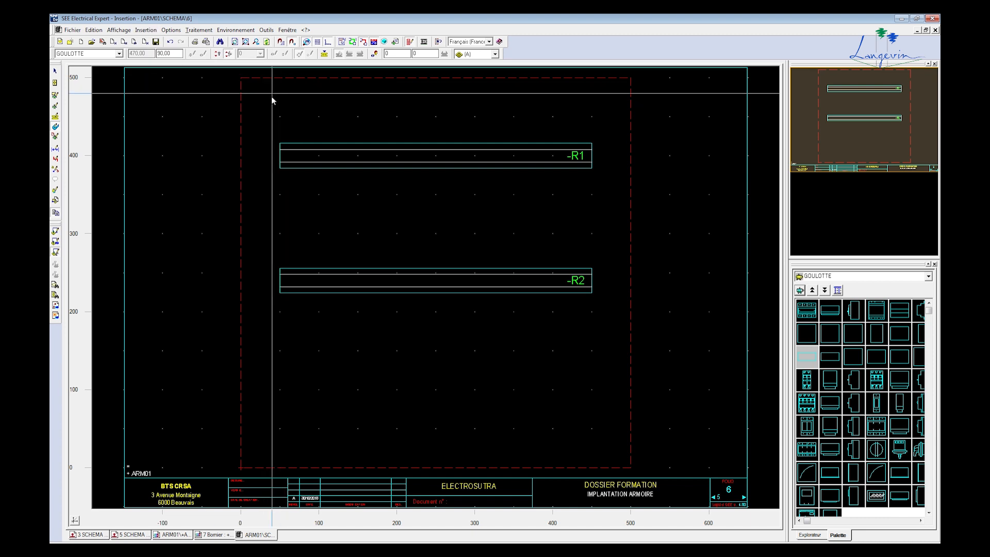
click(262, 102)
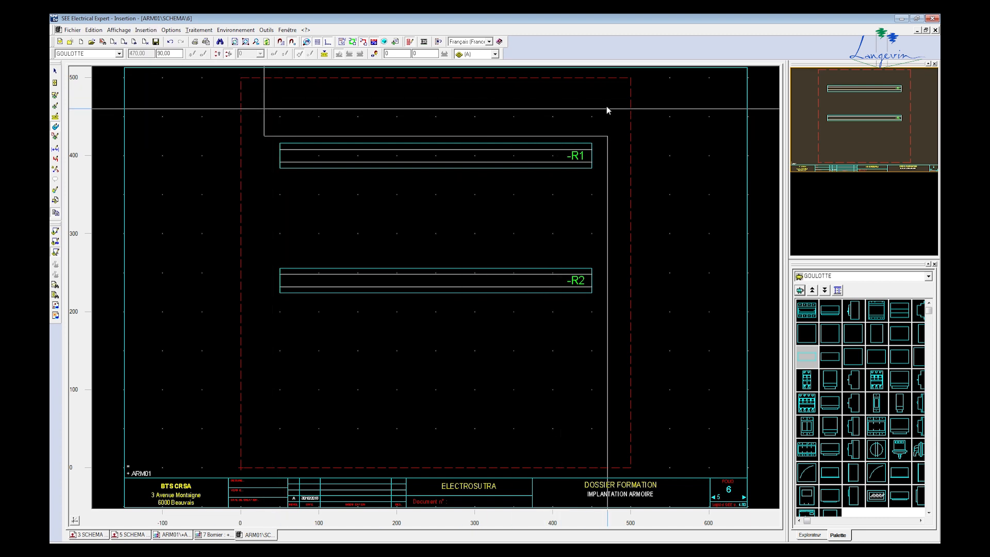
click(606, 106)
click(452, 324)
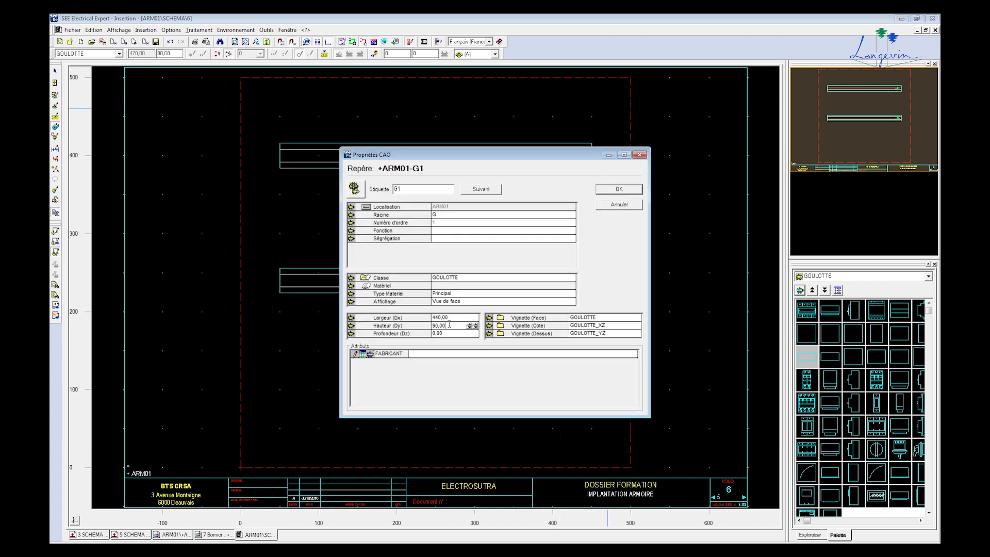
text(40)
click(614, 189)
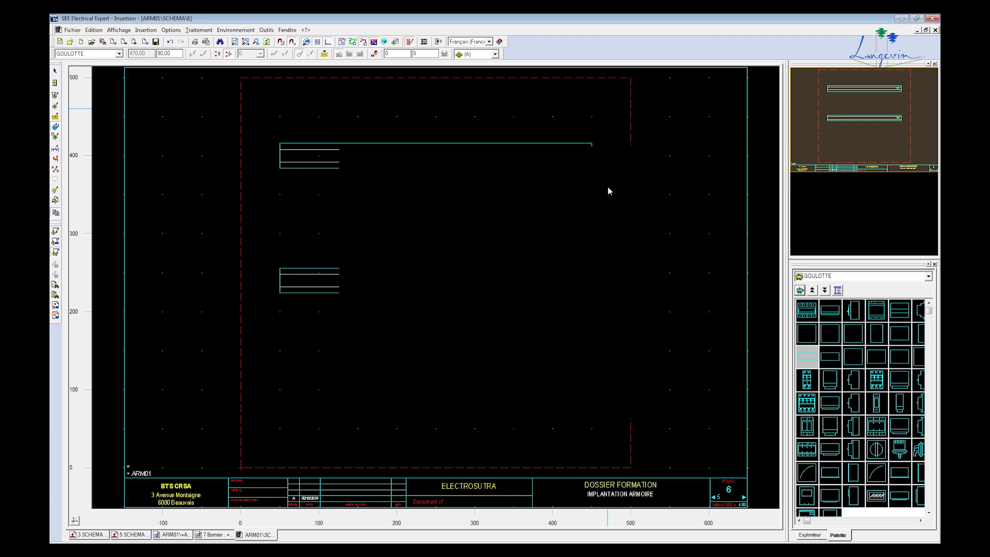
Move both rails lower in the cabinet, leaving more space beneath the trunking
click(55, 72)
drag(289, 268, 318, 316)
ctrl+drag(345, 169, 332, 220)
Insert a second trunking about 440 mm long between the two rails and space rails R1 and R2 farther apart around it
click(265, 274)
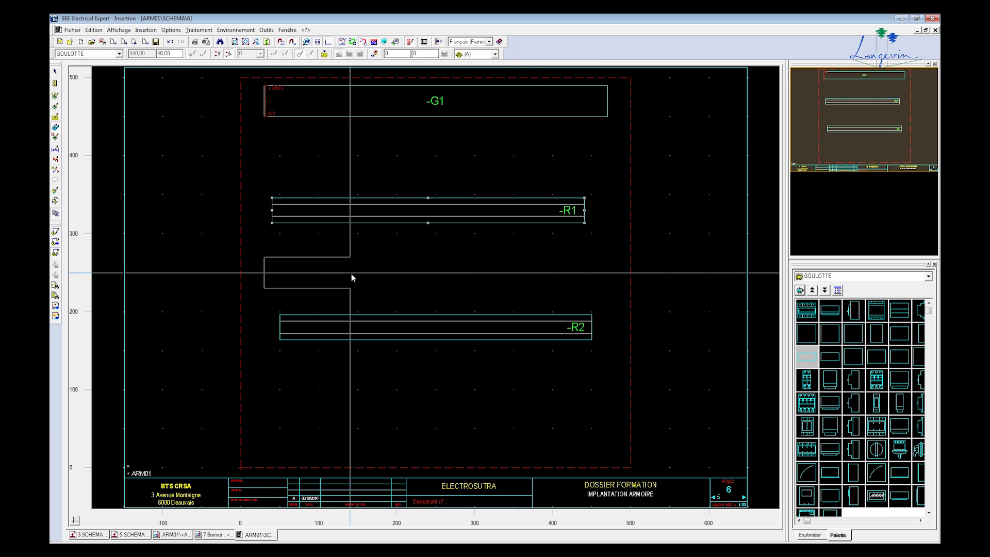
click(605, 271)
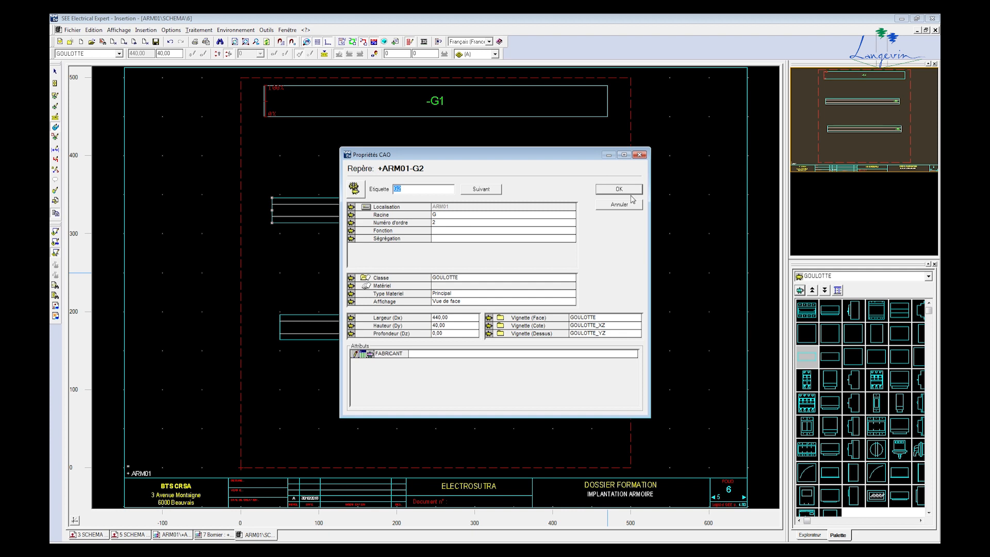
click(619, 189)
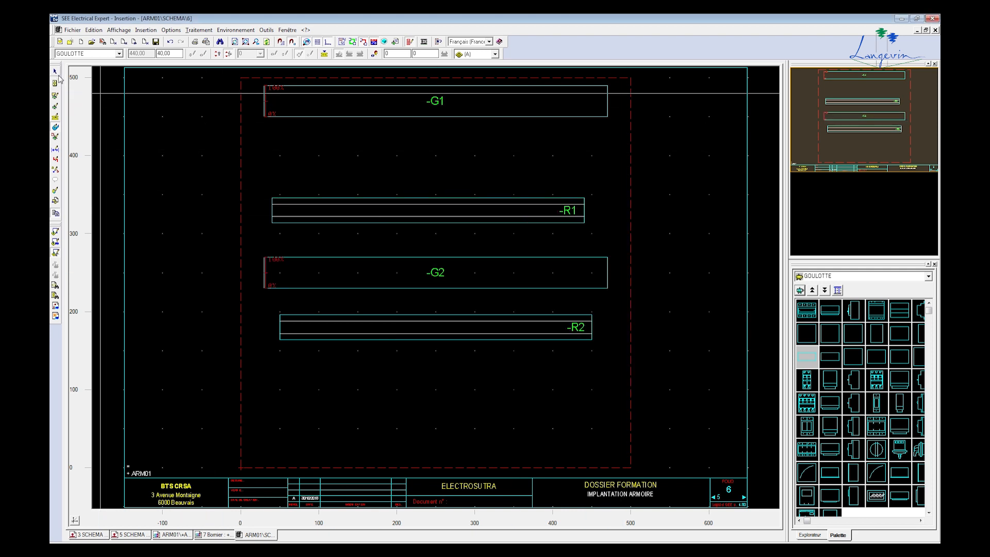
drag(361, 321, 366, 380)
drag(503, 200, 495, 181)
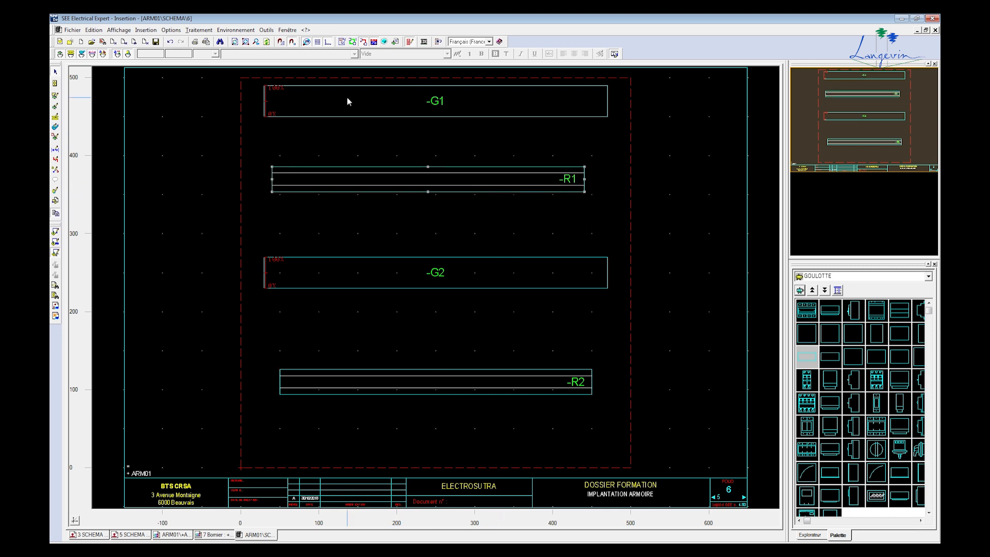
Place the existing device 3Q1 (GV2ME08) from the ARM01 equipment list near the left end of rail R1
click(147, 30)
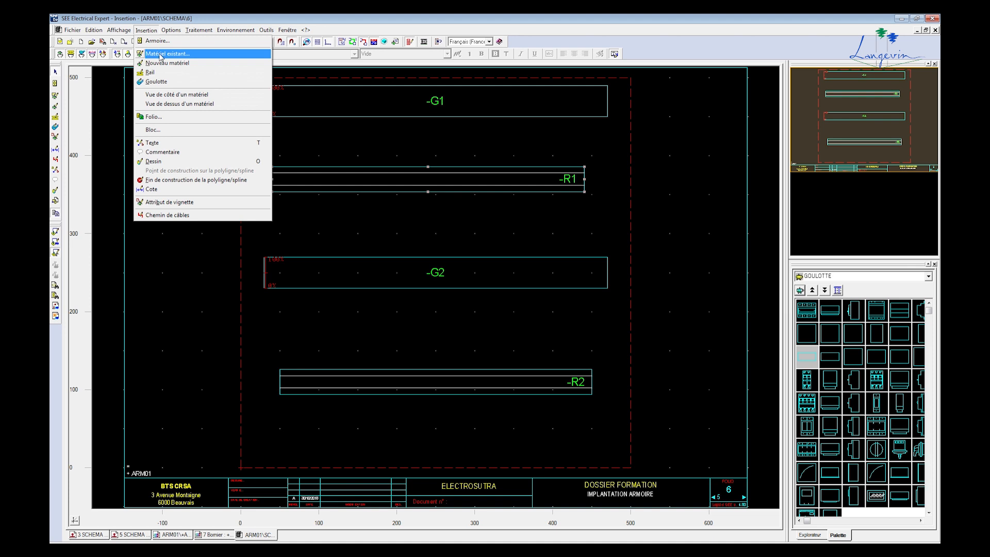
click(160, 54)
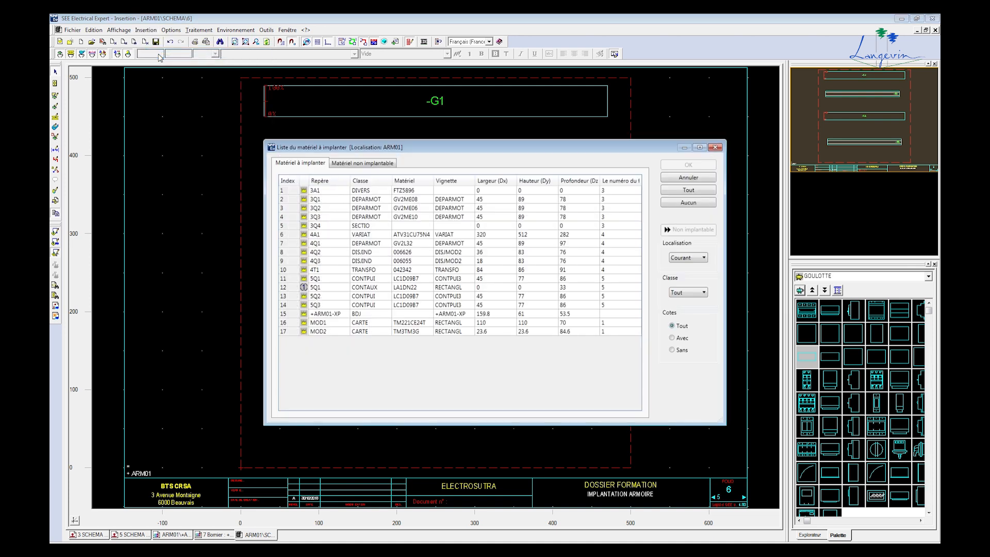
double_click(323, 202)
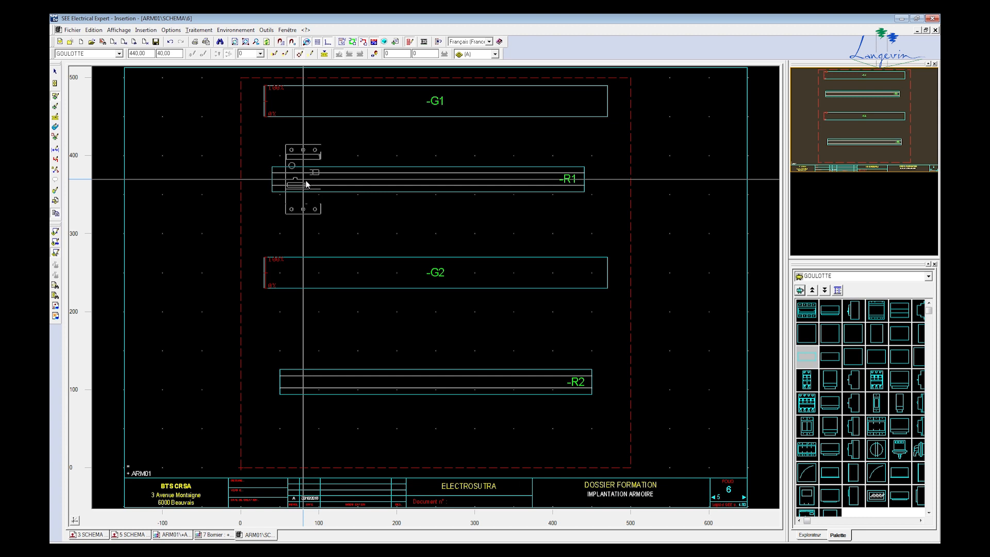
click(306, 184)
click(612, 193)
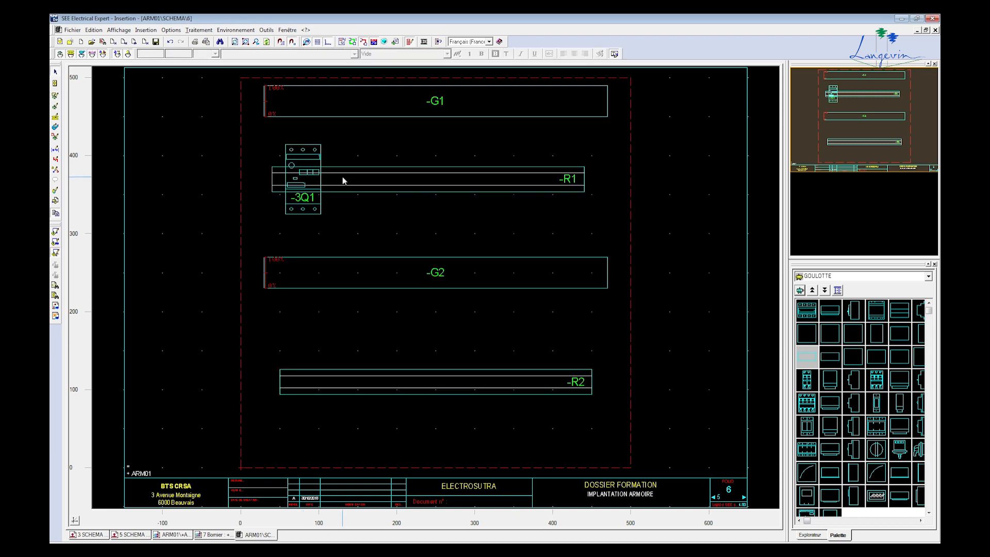
Move device 3Q1 off its rail to below trunking G2 and delete it
scroll(313, 172, up, 1)
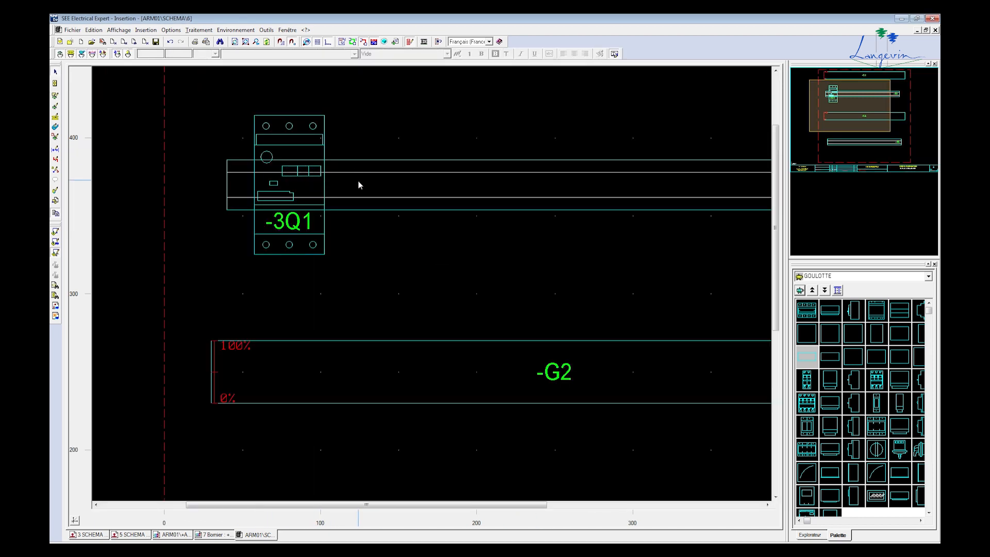
scroll(363, 231, down, 1)
mouse_move(308, 154)
mouse_down()
mouse_move(316, 211)
mouse_move(301, 309)
mouse_move(287, 325)
mouse_move(271, 314)
mouse_move(295, 320)
mouse_move(278, 328)
mouse_move(284, 235)
mouse_move(283, 290)
mouse_up()
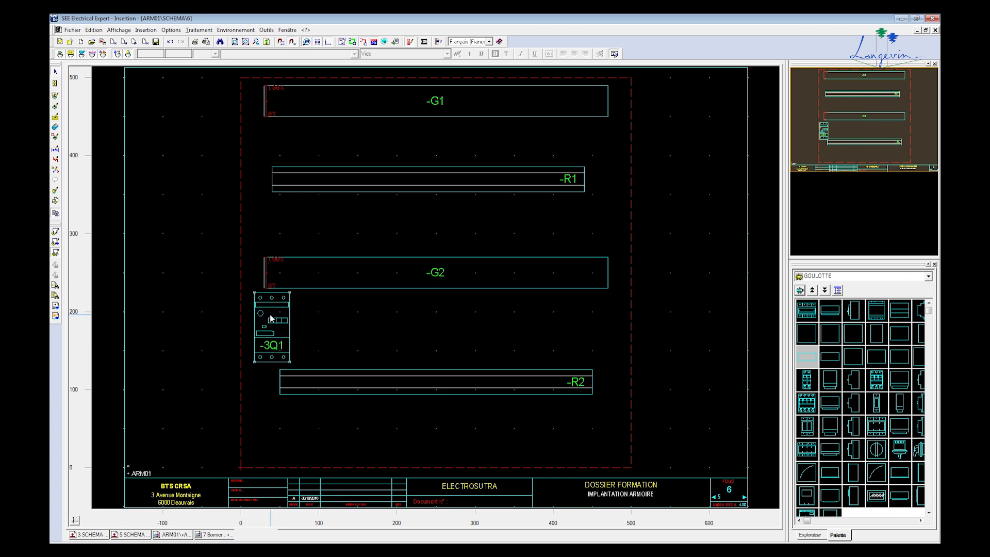
key(Delete)
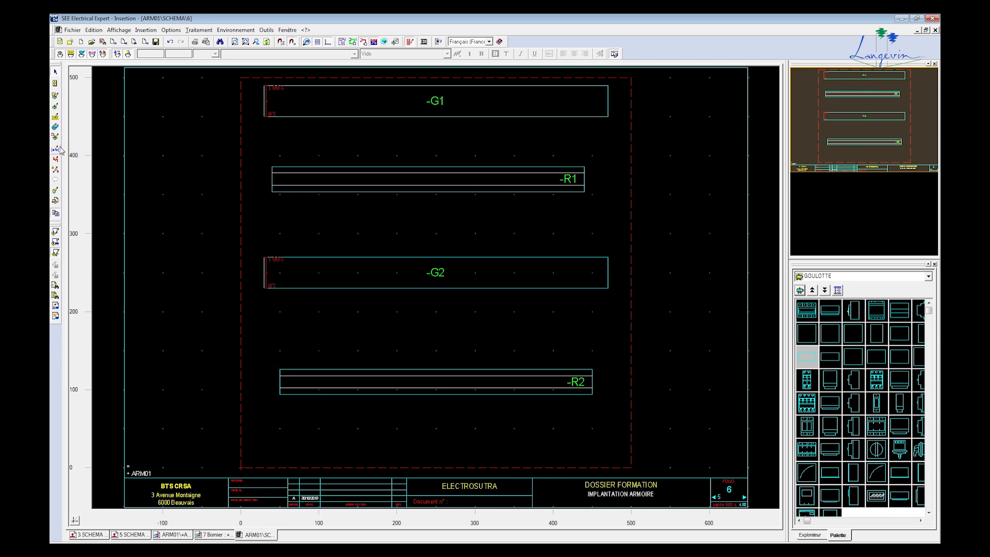
Place the existing device 3Q1 (GV2ME08) from the ARM01 equipment list near the left end of rail R1
click(56, 119)
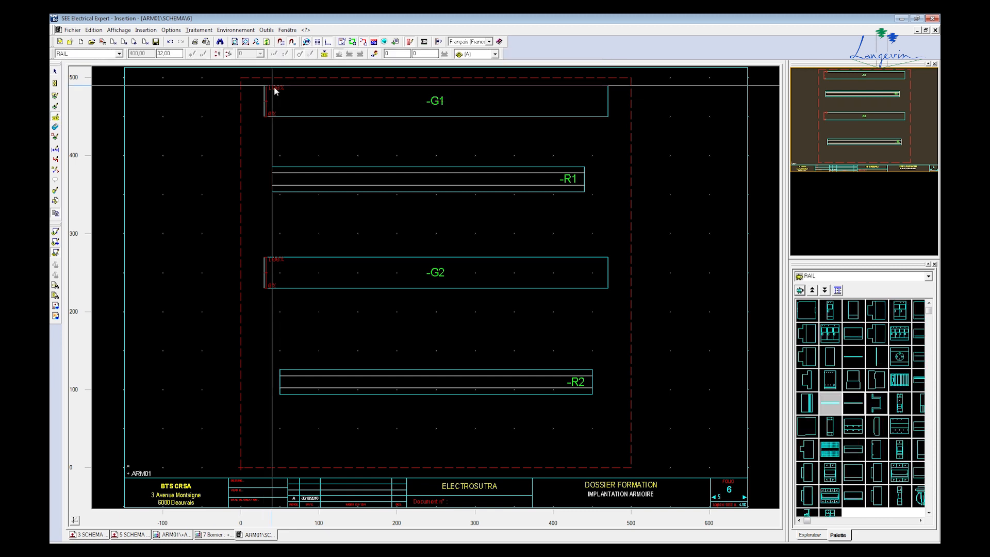
click(324, 54)
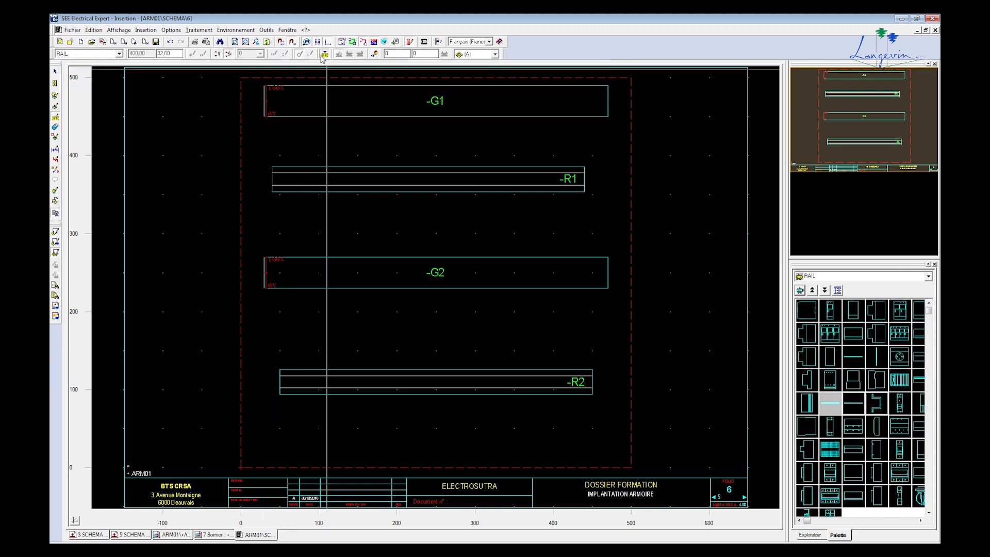
click(146, 30)
click(160, 55)
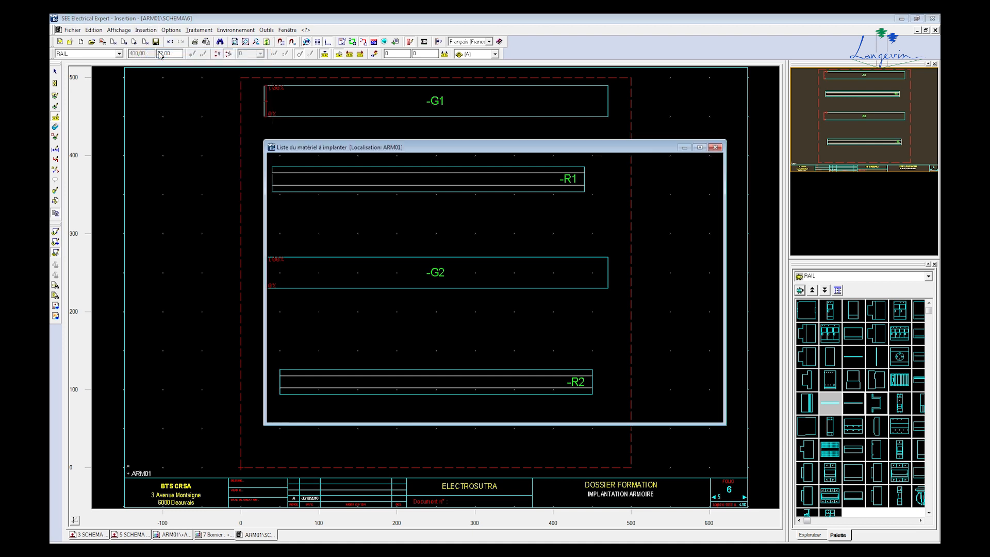
double_click(318, 204)
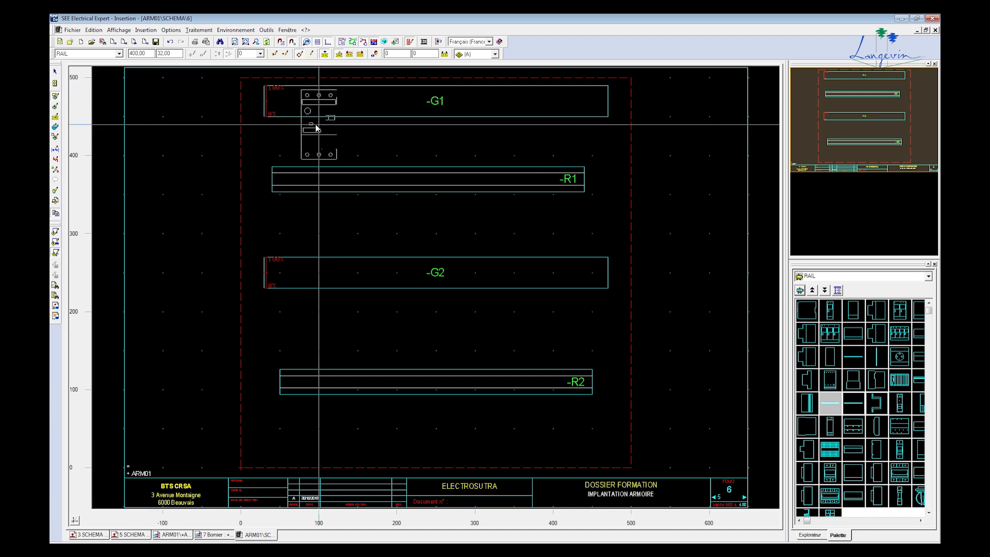
click(303, 179)
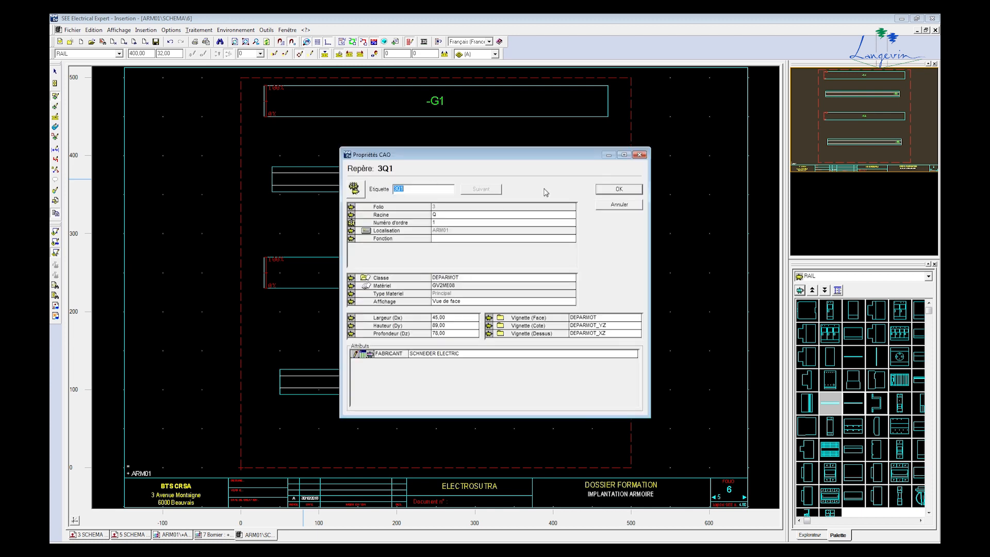
click(607, 195)
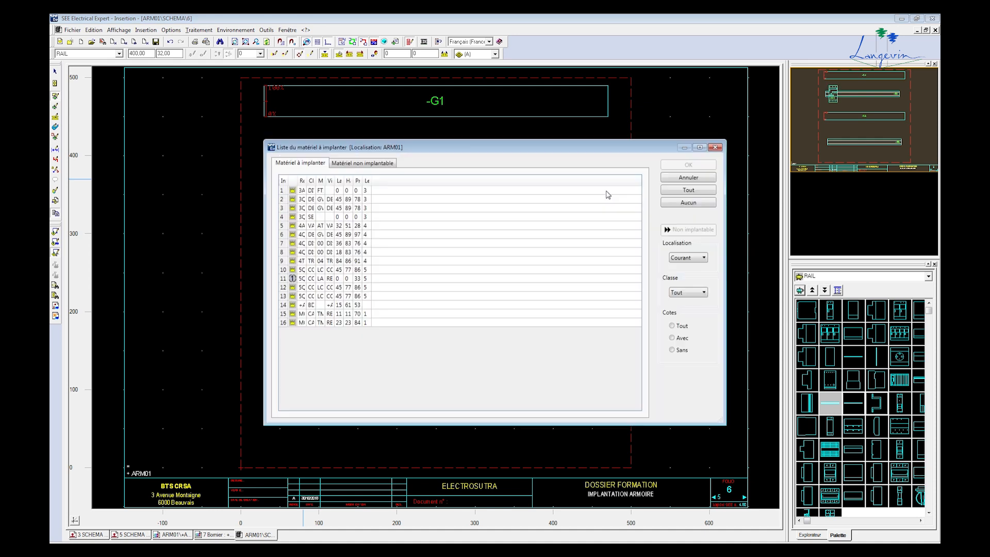
Place the existing device 3Q2 on rail R1 just right of 3Q1
double_click(323, 200)
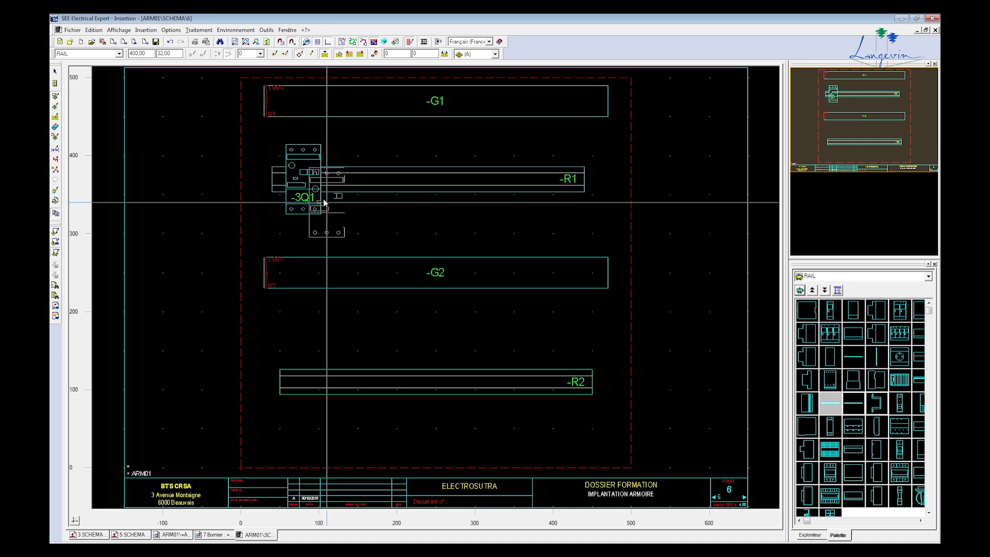
click(342, 180)
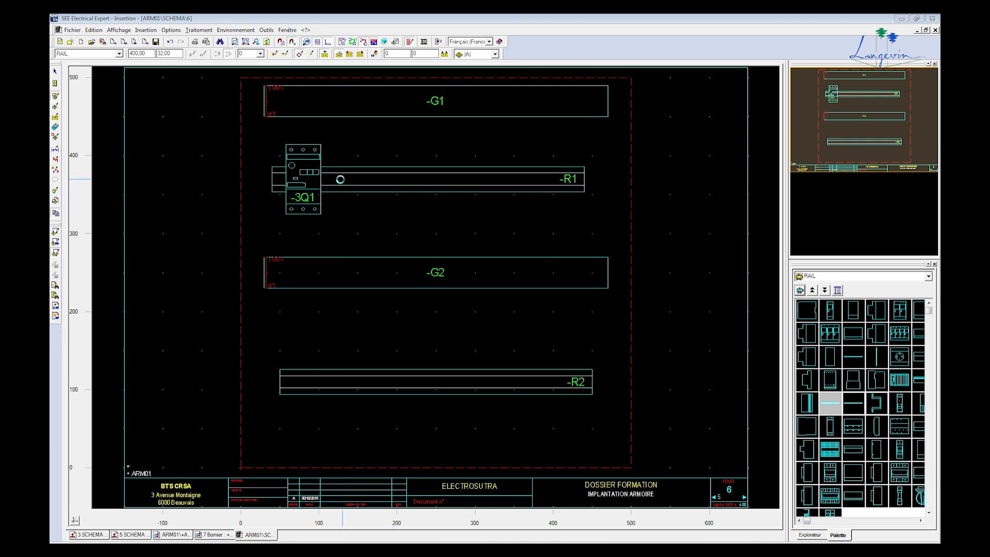
click(601, 192)
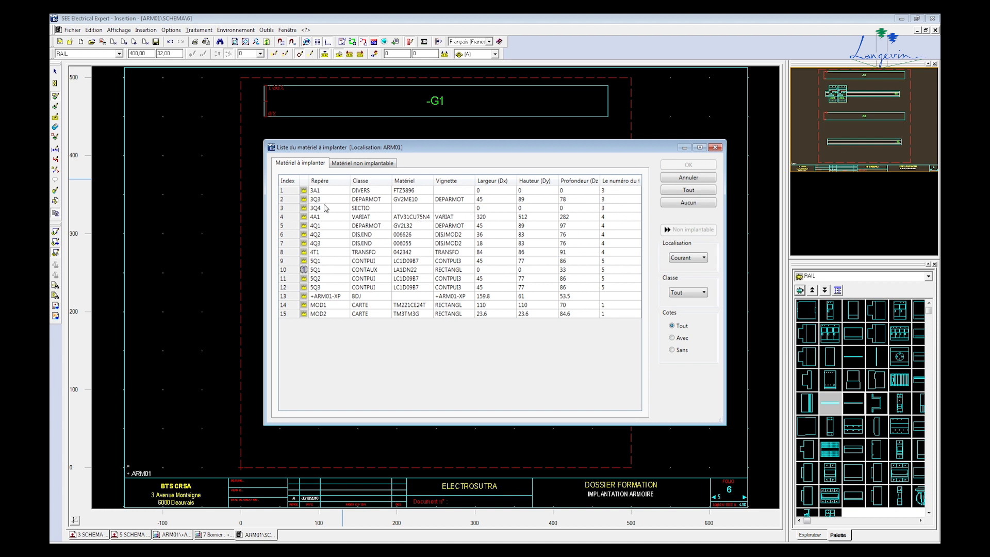
Place the existing device 3Q3 (GV2ME10) on rail R1 just right of 3Q2
click(324, 203)
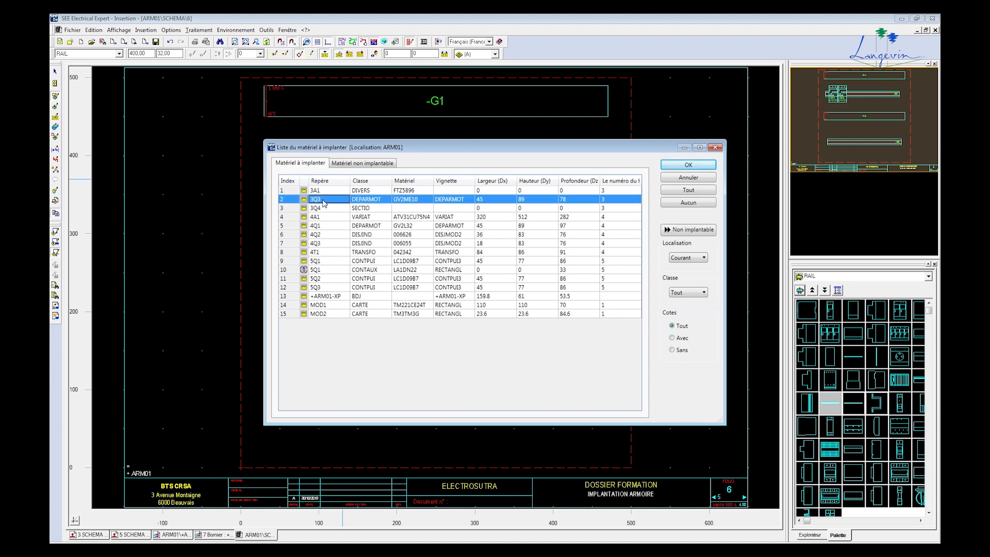
double_click(324, 203)
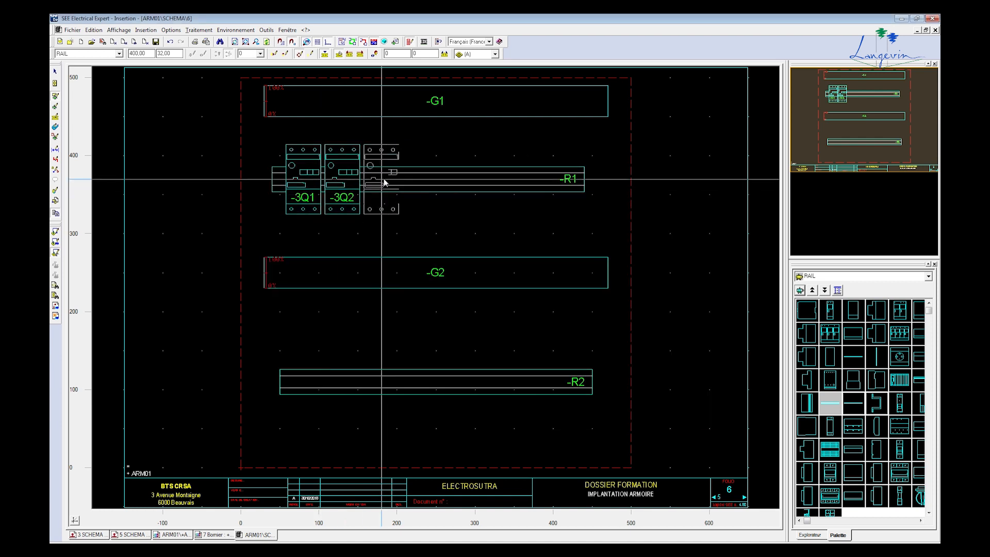
click(383, 179)
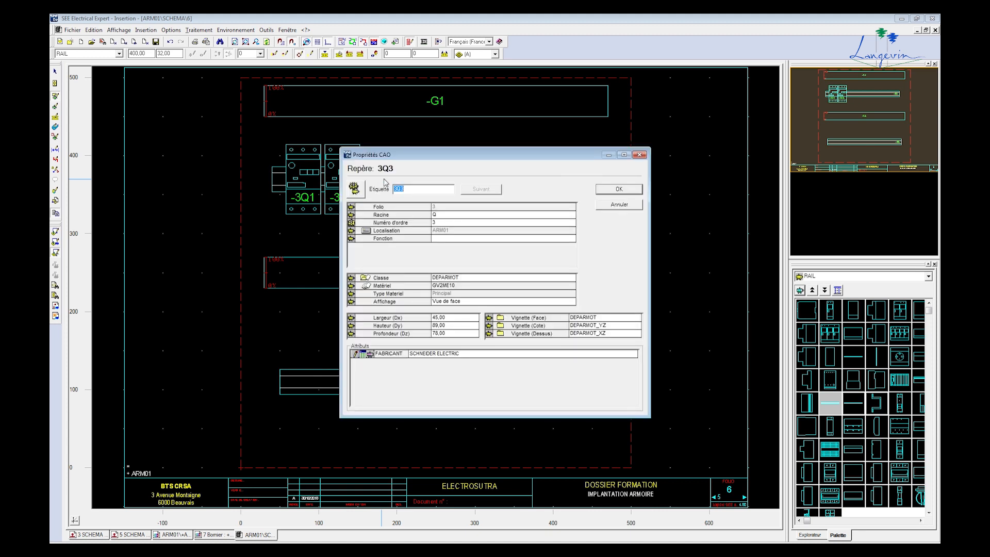
click(615, 194)
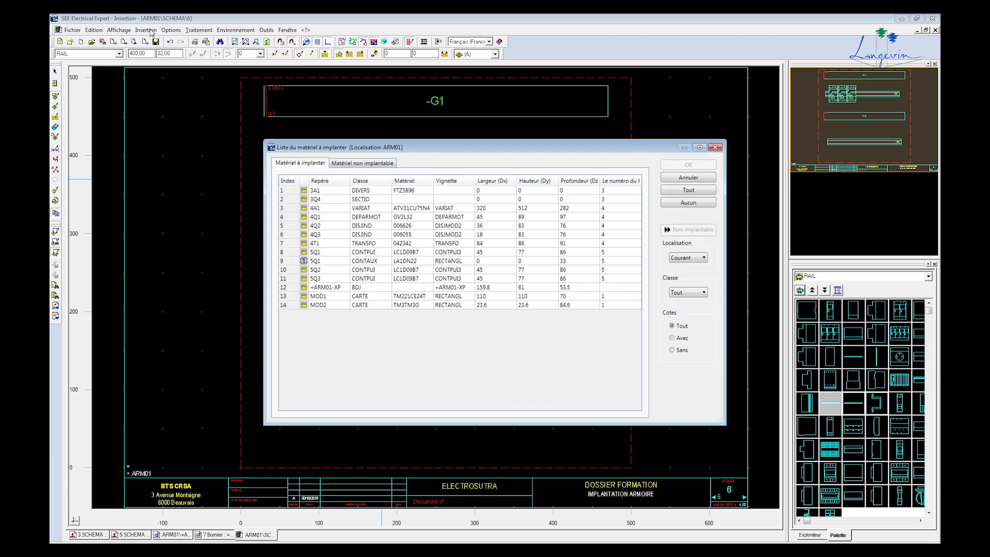
Place the existing drive 4A1 (ATV31CU75N4) centred over rail R2 and close the equipment list
double_click(325, 209)
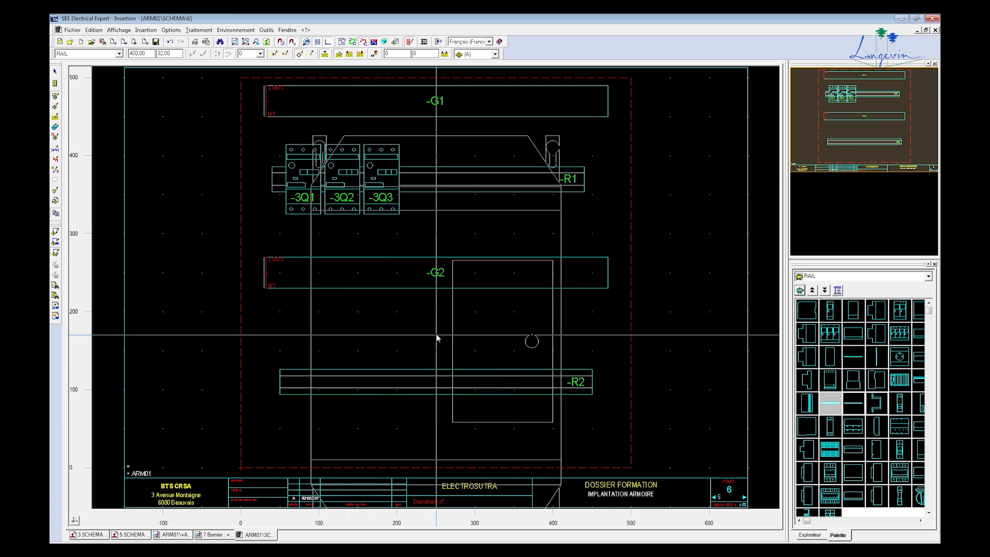
scroll(436, 363, down, 2)
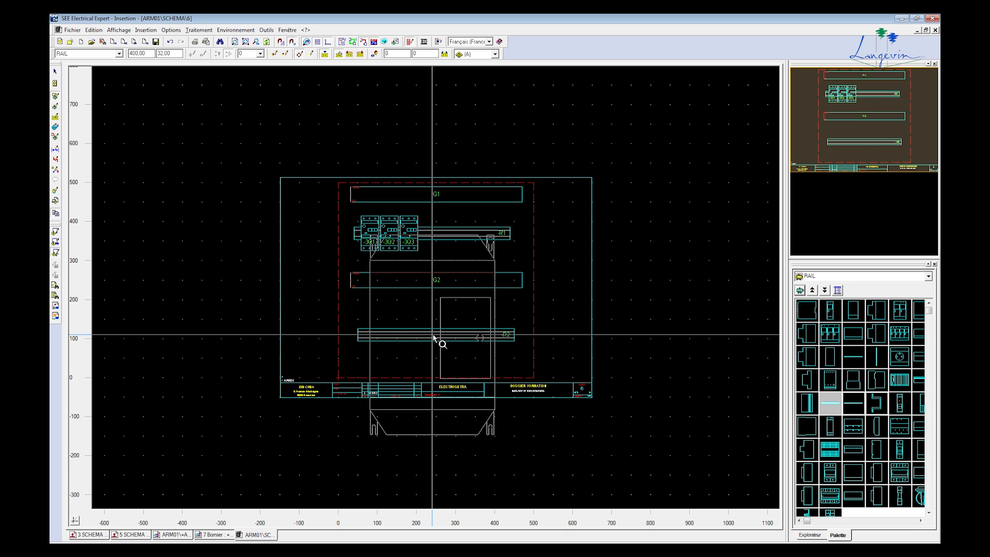
click(433, 336)
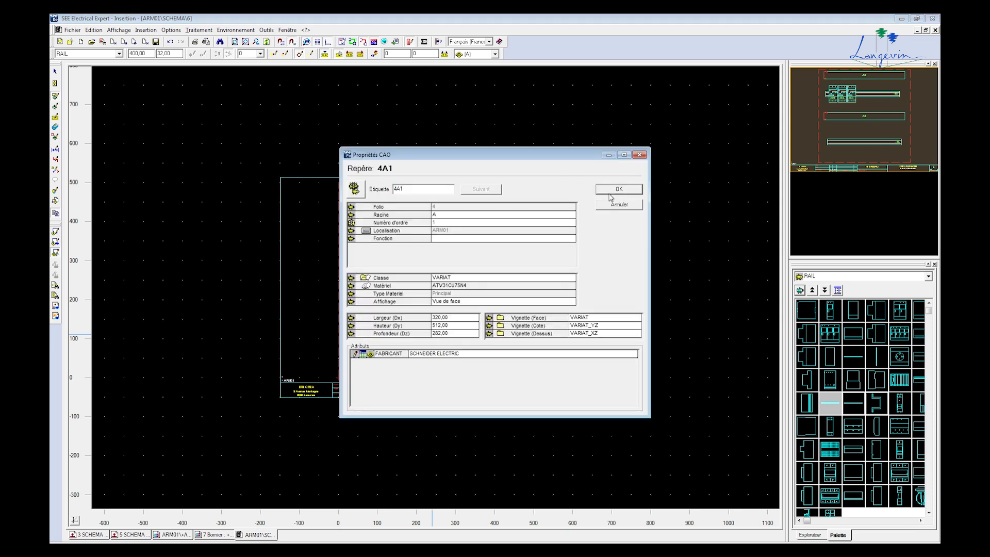
click(610, 194)
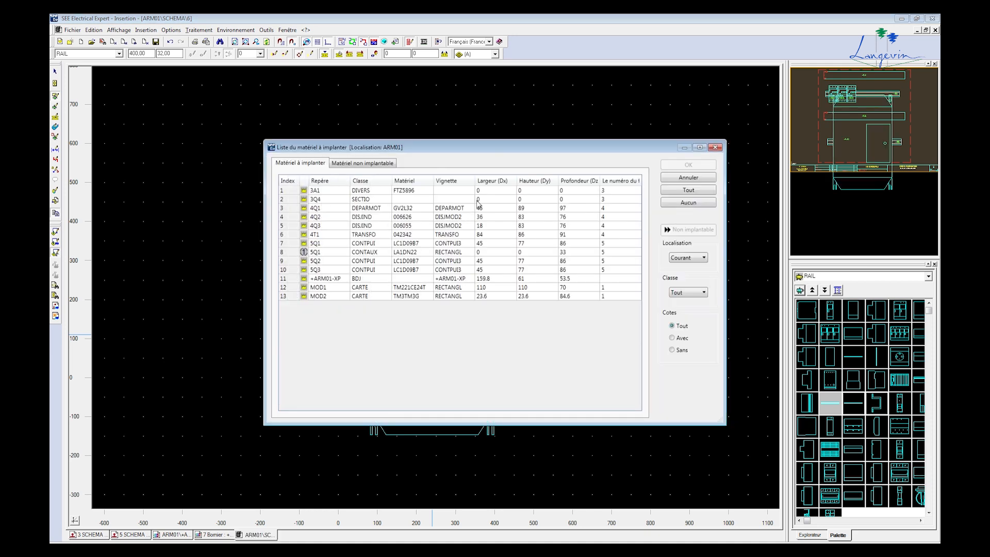
click(684, 180)
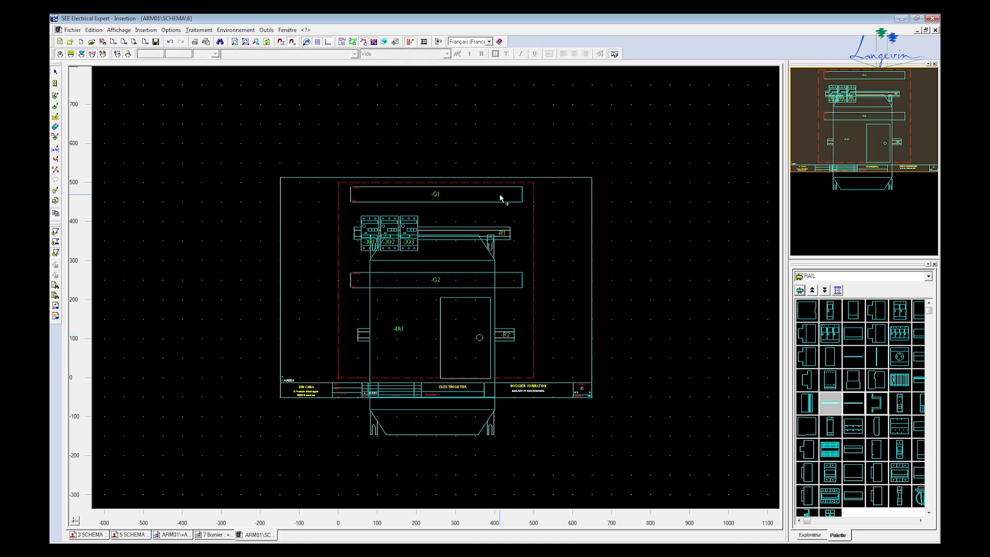
Move trunking G1 and rail R1 with its three devices up above the placement zone, keeping G1 above R1
click(510, 143)
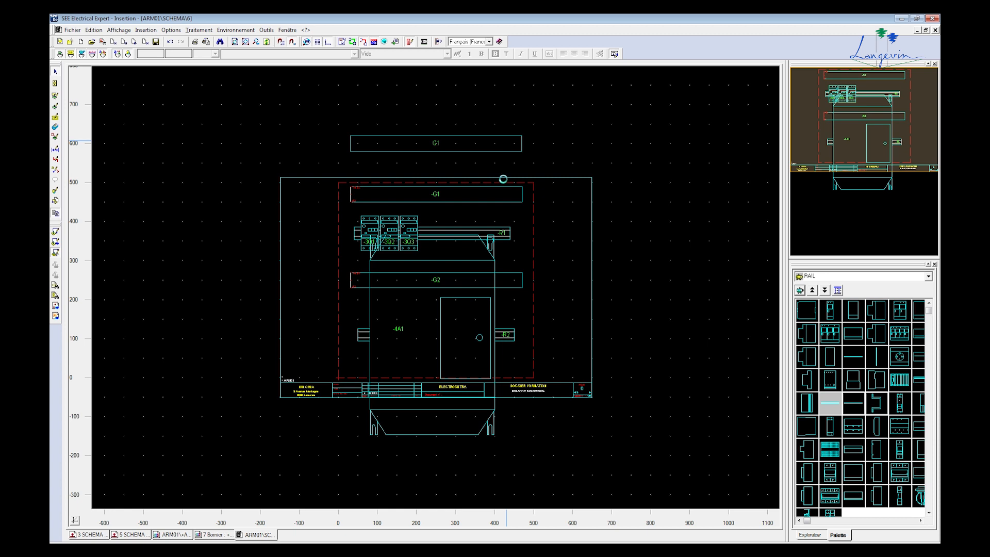
drag(505, 233, 507, 198)
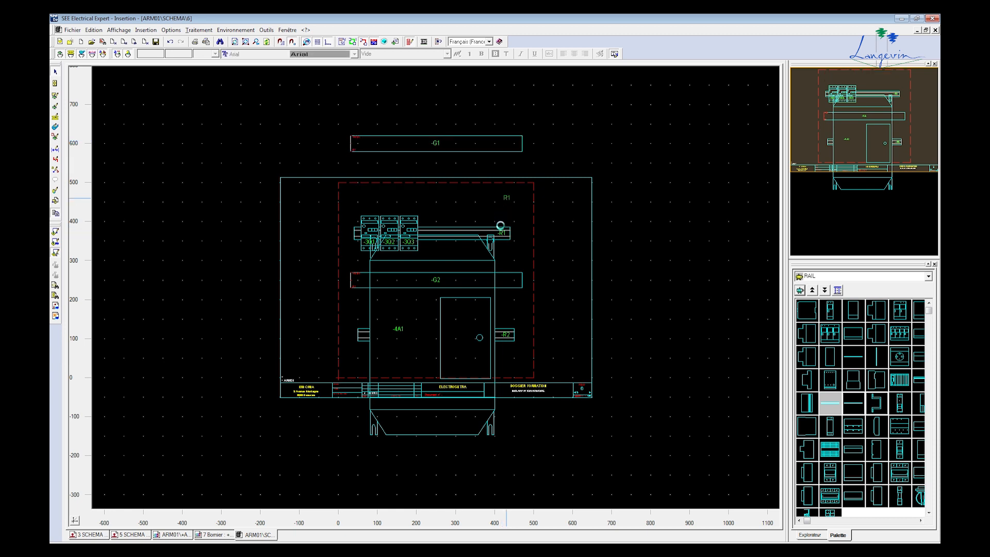
key(ctrl+z)
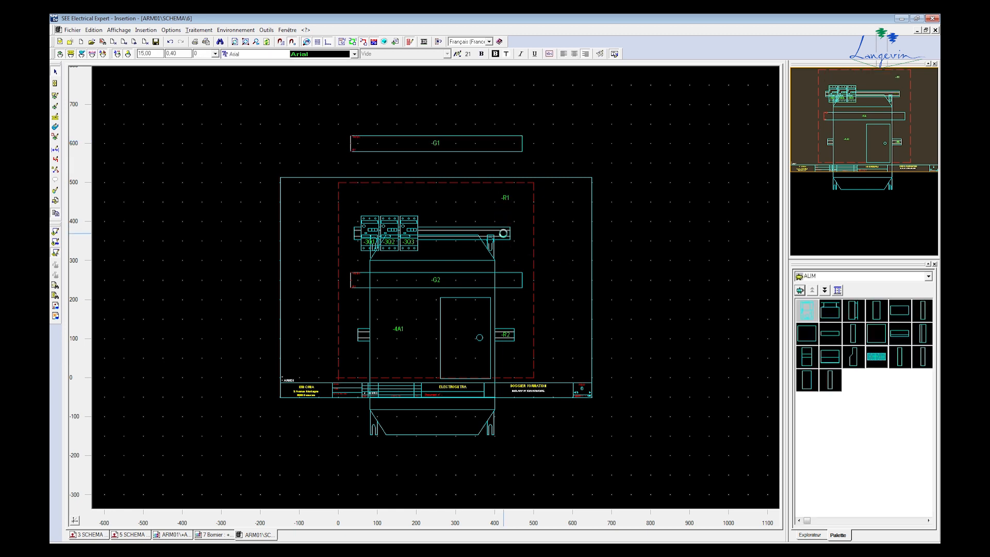
drag(507, 239, 501, 190)
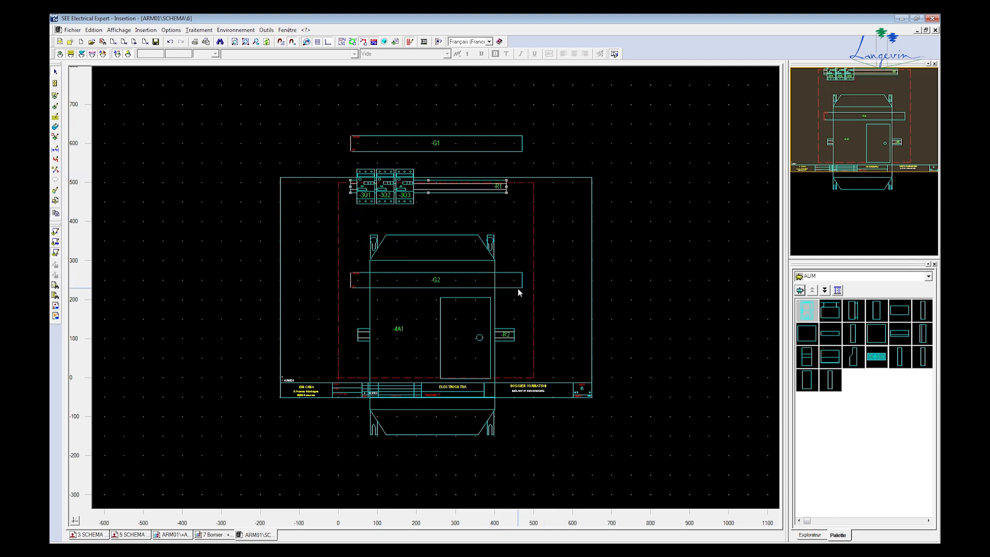
drag(522, 145, 521, 107)
click(479, 187)
drag(479, 186, 482, 124)
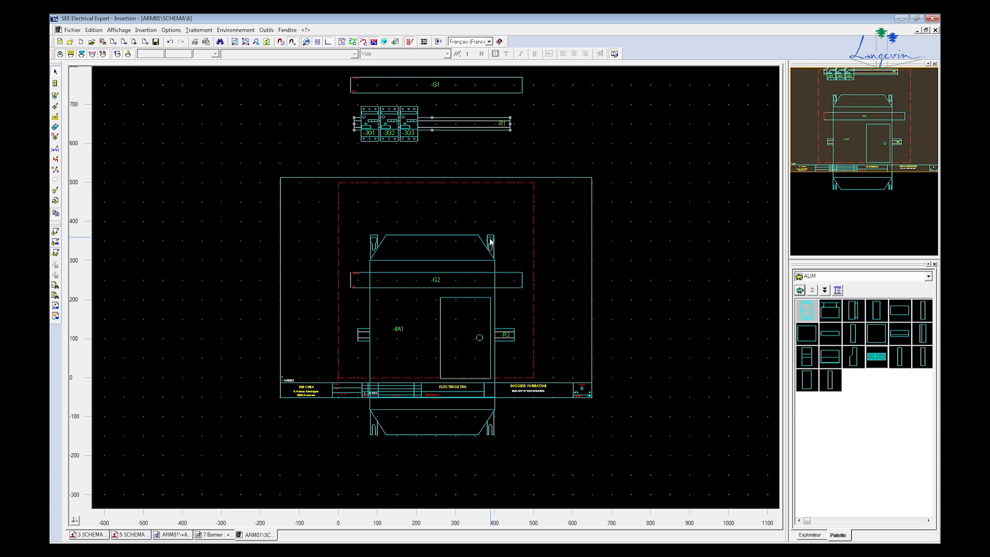
Move trunking G2 up beneath rail R1 and raise rail R2 with drive 4A1 to just below G2
click(520, 287)
drag(518, 259, 516, 154)
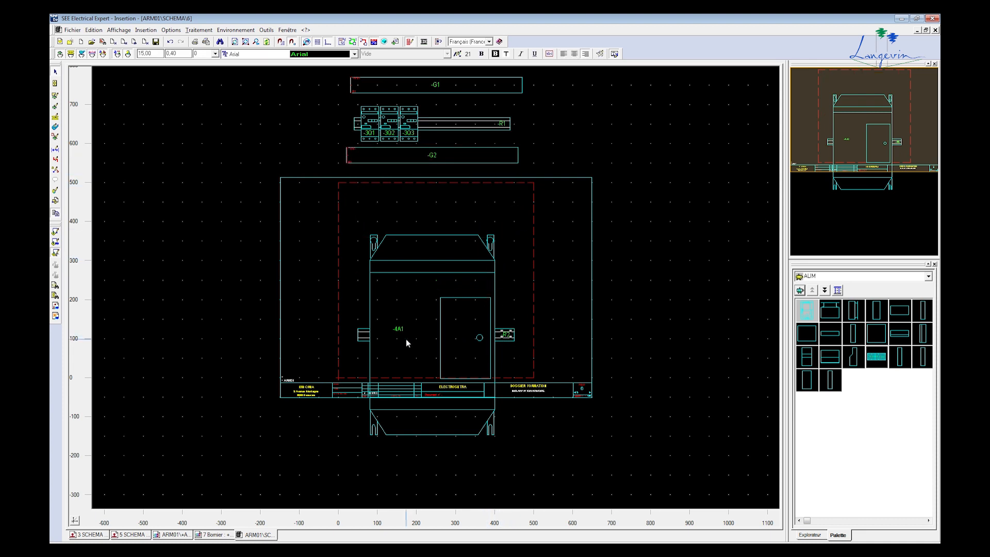
drag(360, 334, 361, 271)
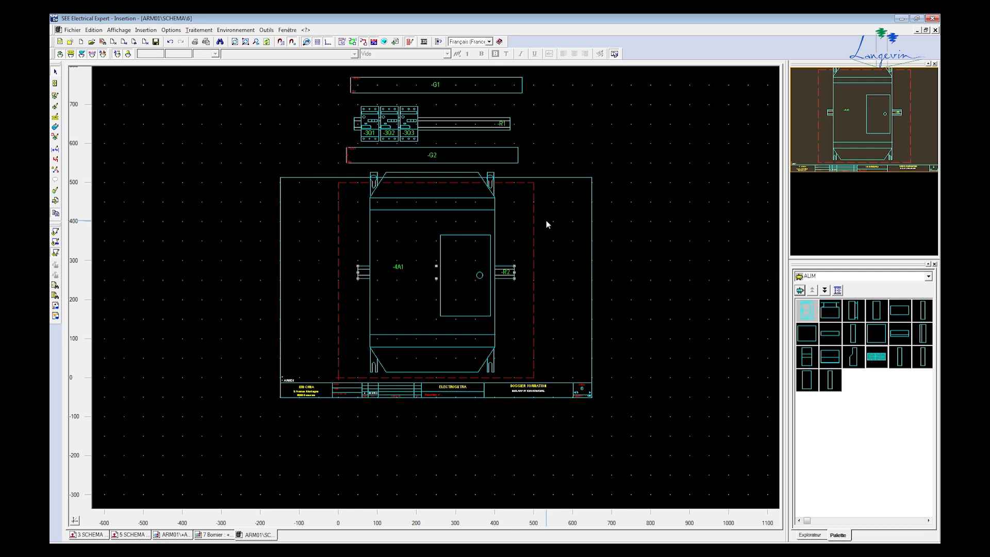
scroll(547, 221, down, 1)
scroll(474, 231, up, 1)
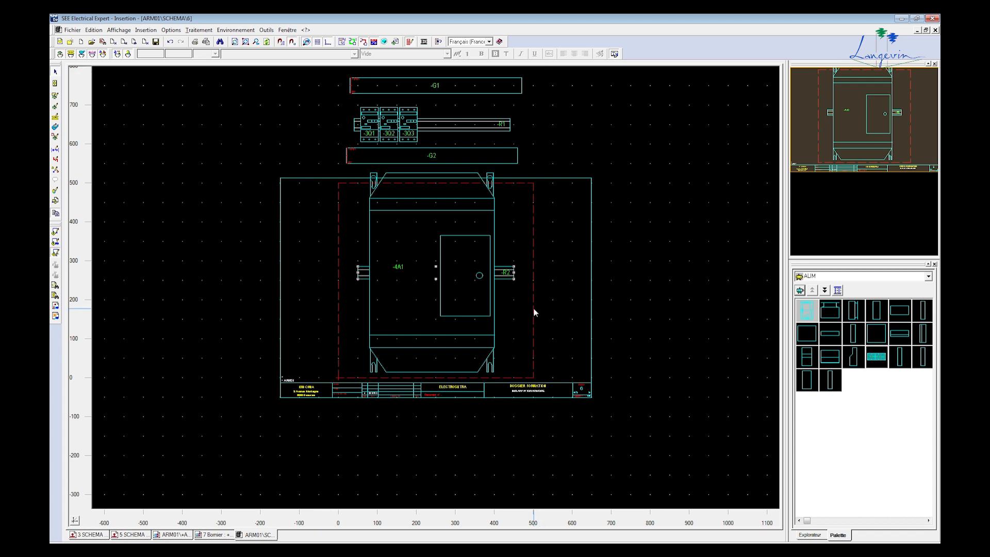
Manually redefine the placement zone as about 500 by 790 mm, enclosing all rails, trunking and devices
click(268, 31)
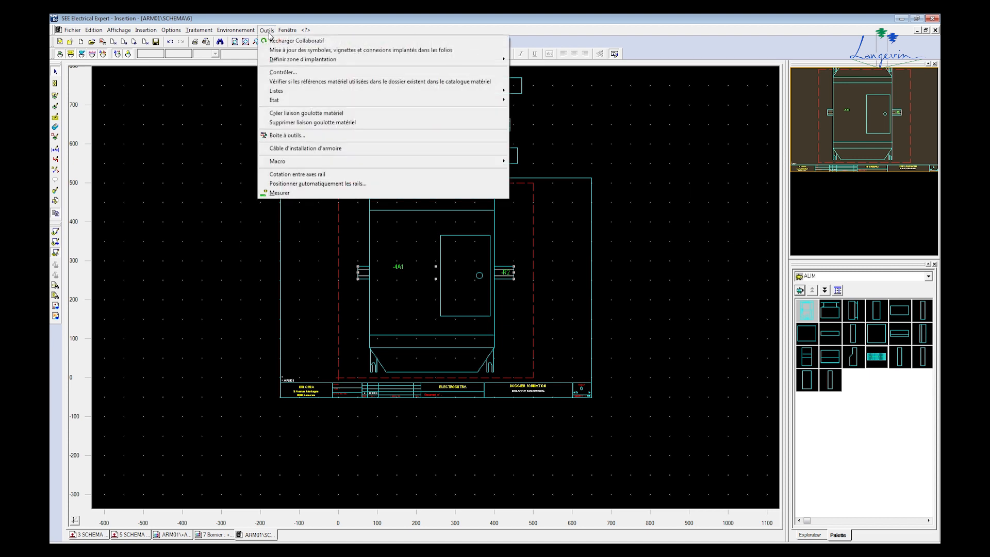
mouse_move(285, 60)
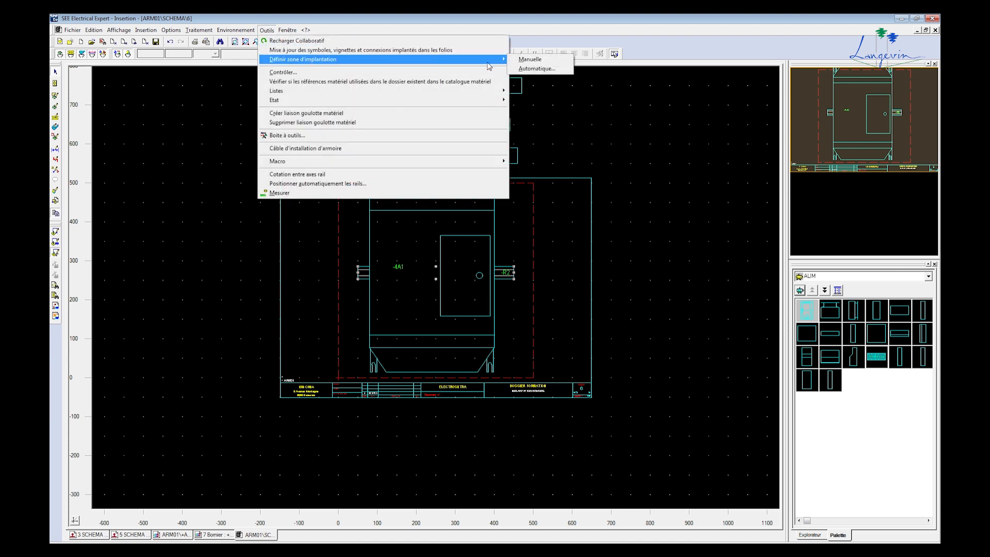
click(531, 59)
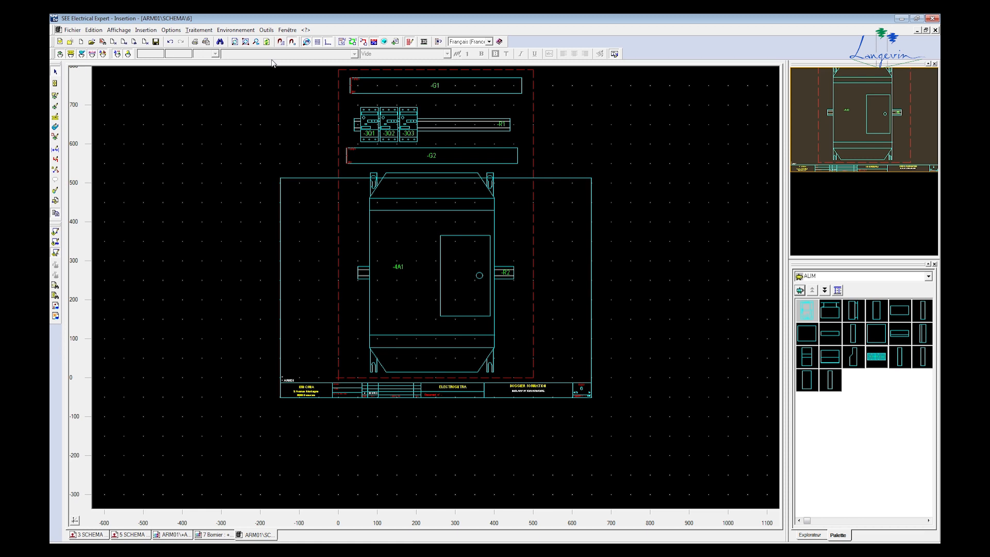
click(149, 31)
click(165, 50)
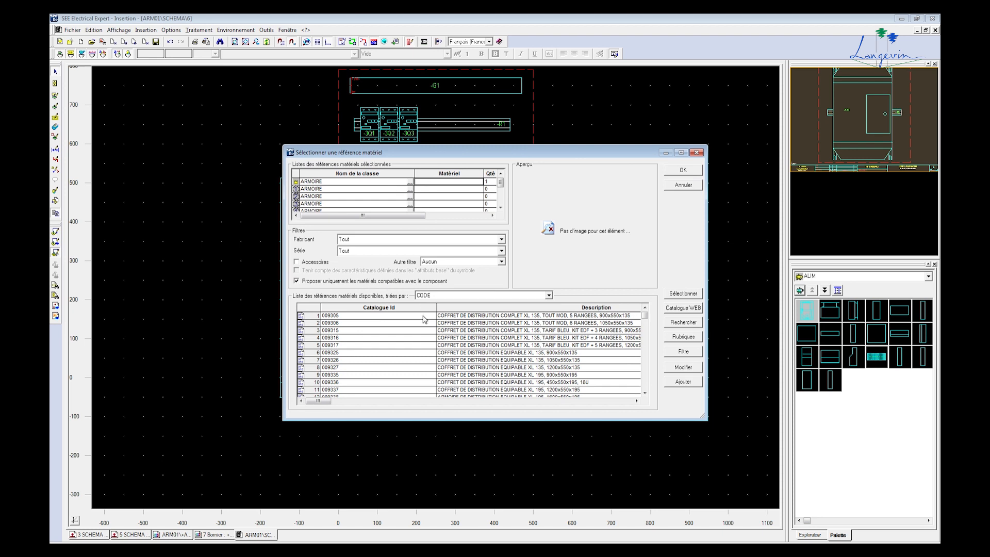
click(683, 186)
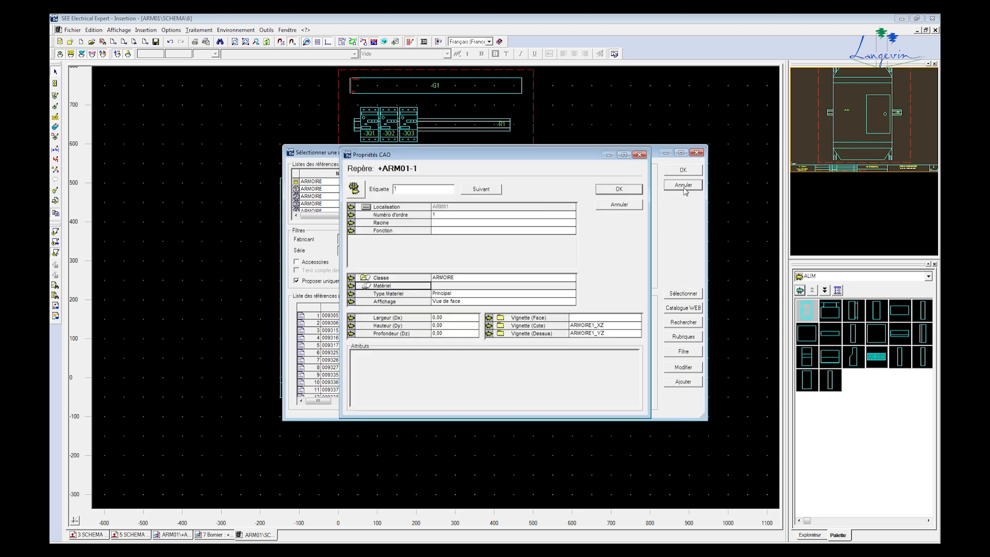
click(638, 204)
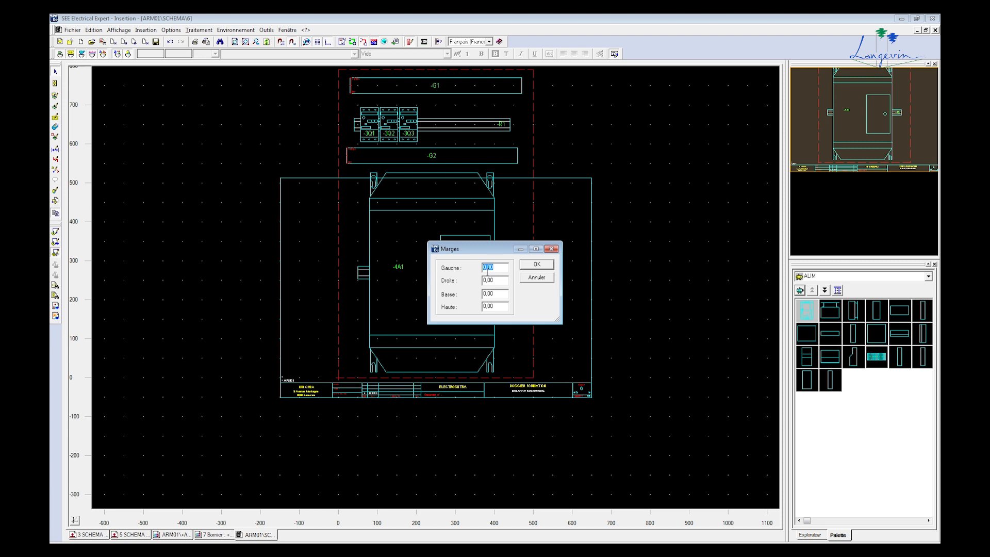
Define the placement zone automatically around the equipment with margins of 20 on the left, right, bottom and top
text(20)
key(Tab)
text(20)
key(Tab)
text(20)
key(Tab)
text(250)
drag(502, 305, 454, 311)
click(526, 265)
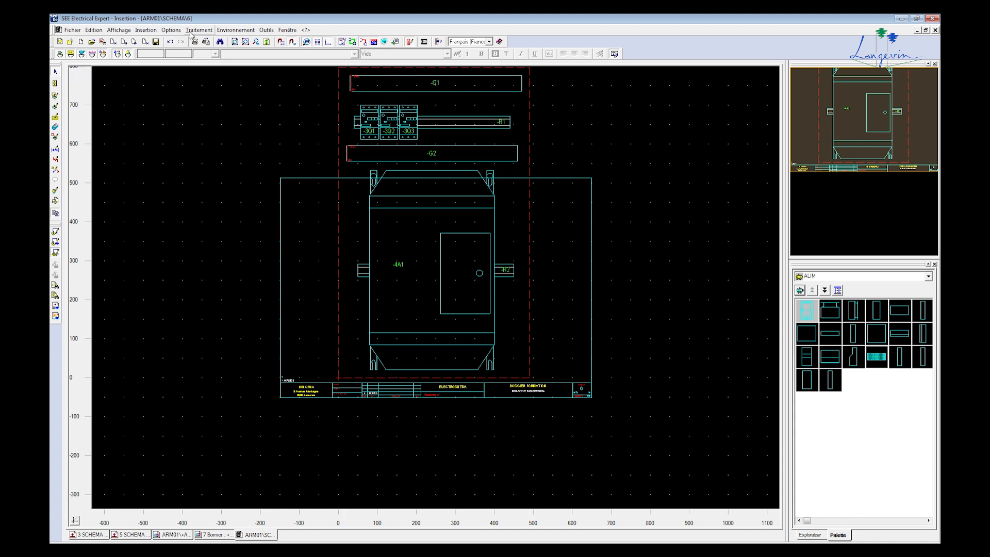
Insert a cabinet around the equipment using the ARMOIRE material reference 009317
click(235, 30)
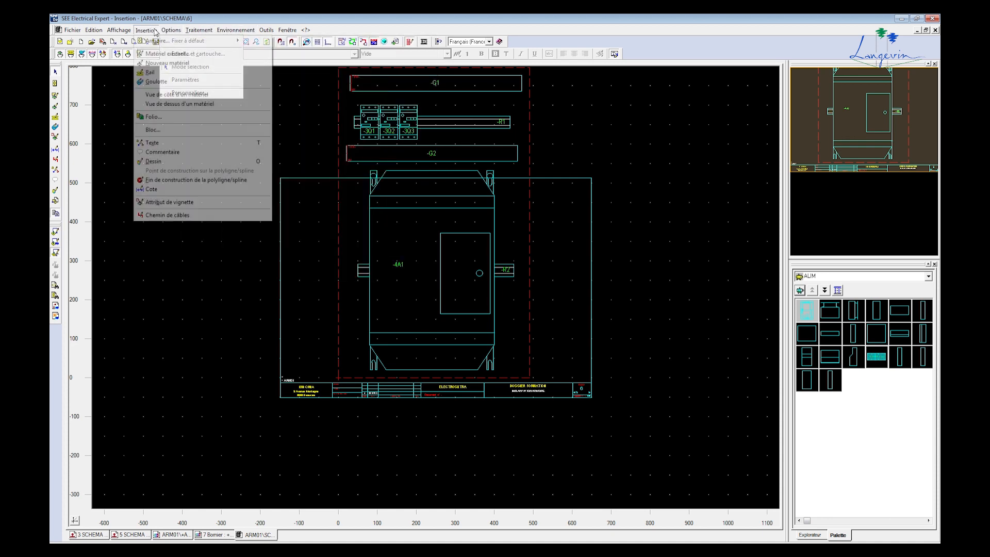
click(150, 44)
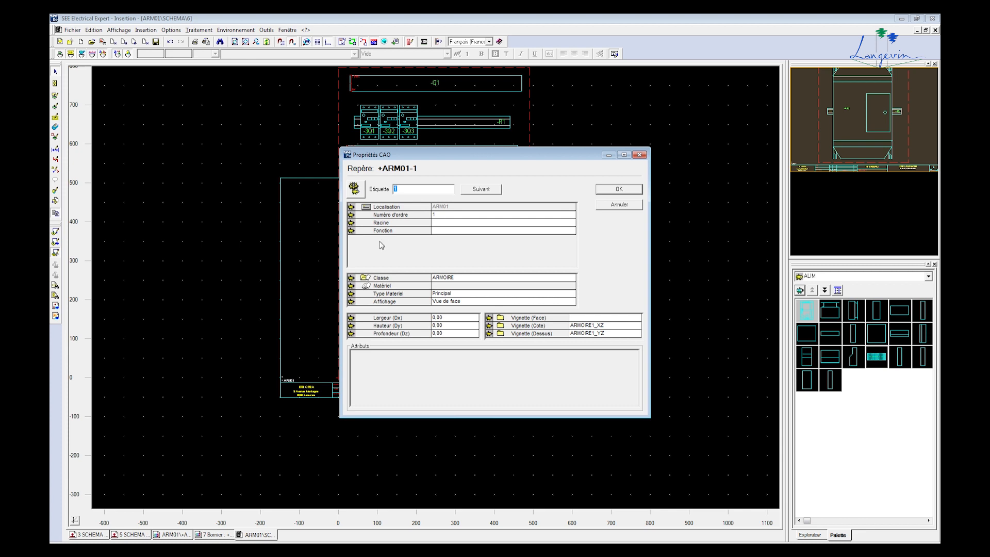
double_click(382, 287)
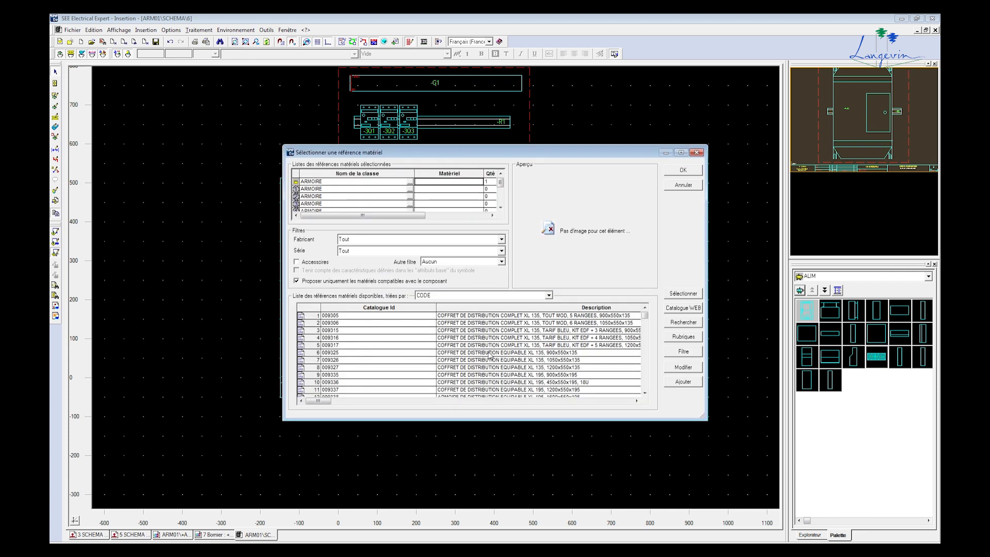
click(353, 346)
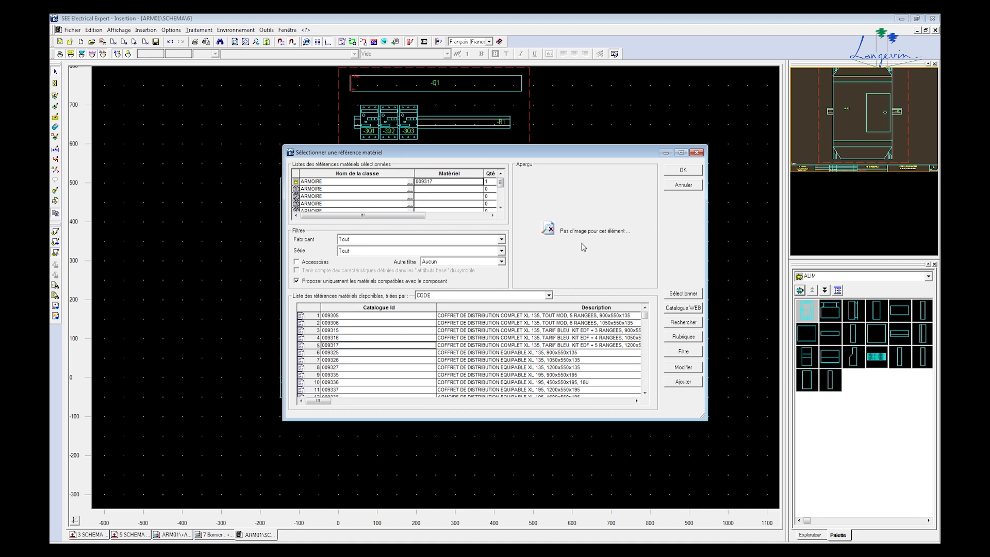
click(682, 171)
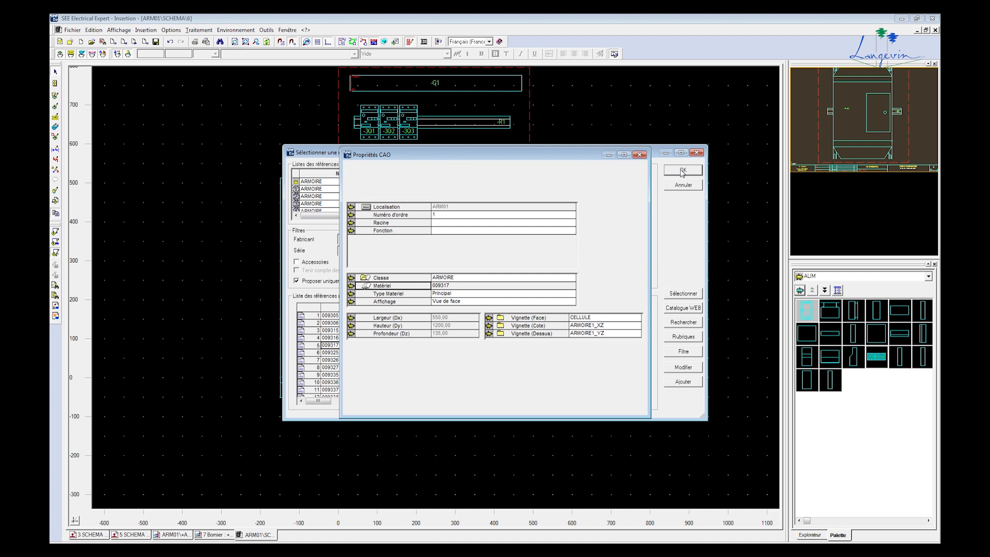
click(615, 189)
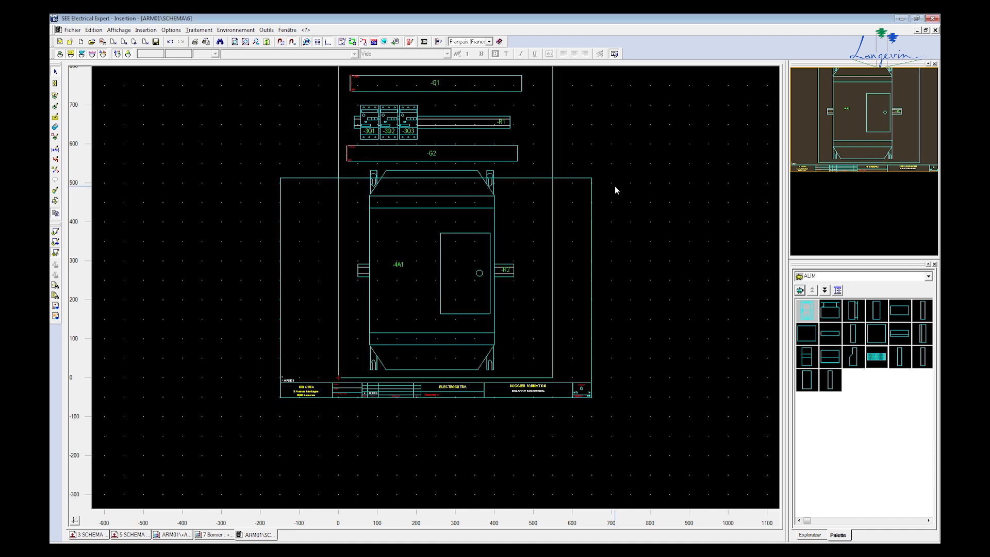
Set the folio scale to 5 in the scale and title block settings and centre the cabinet layout in the frame
scroll(484, 259, down, 1)
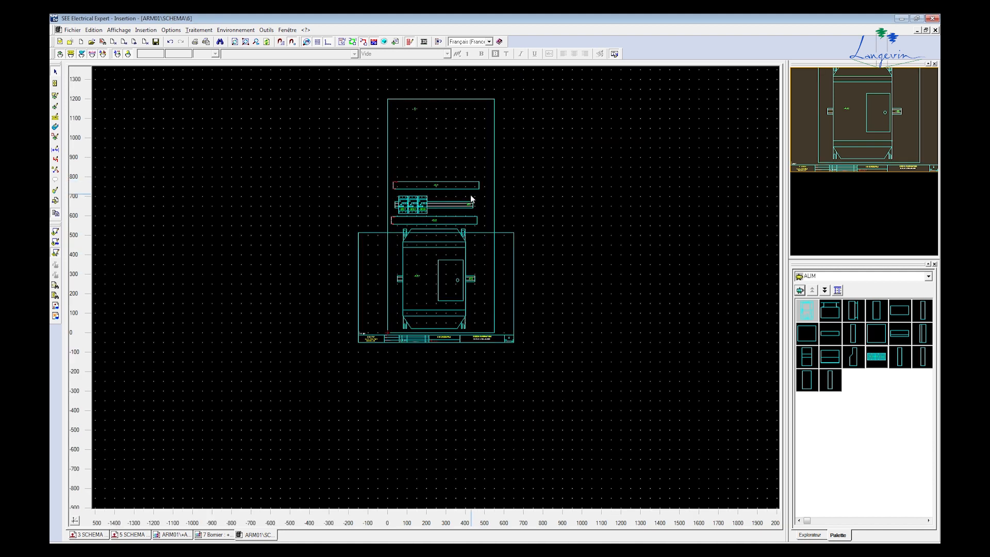
scroll(469, 199, up, 1)
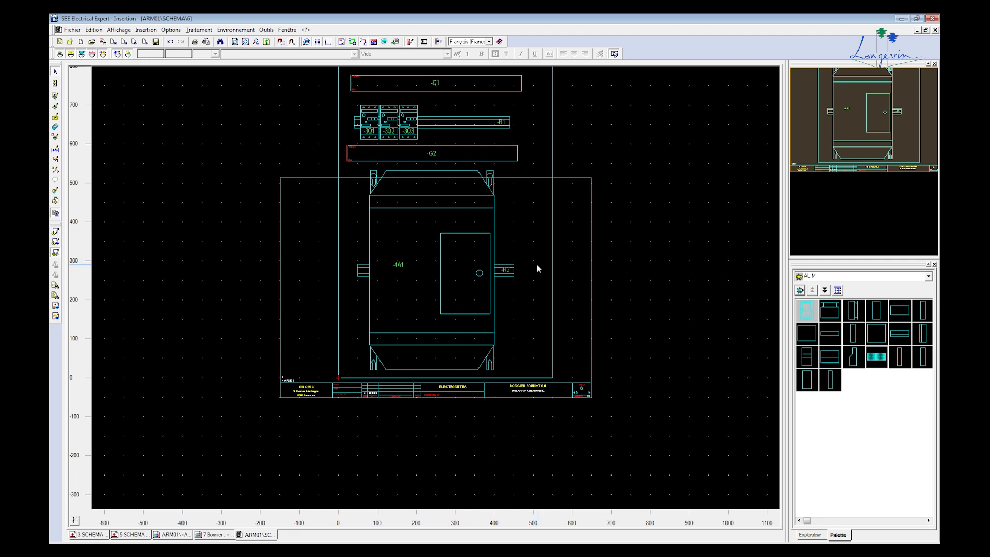
scroll(524, 264, down, 1)
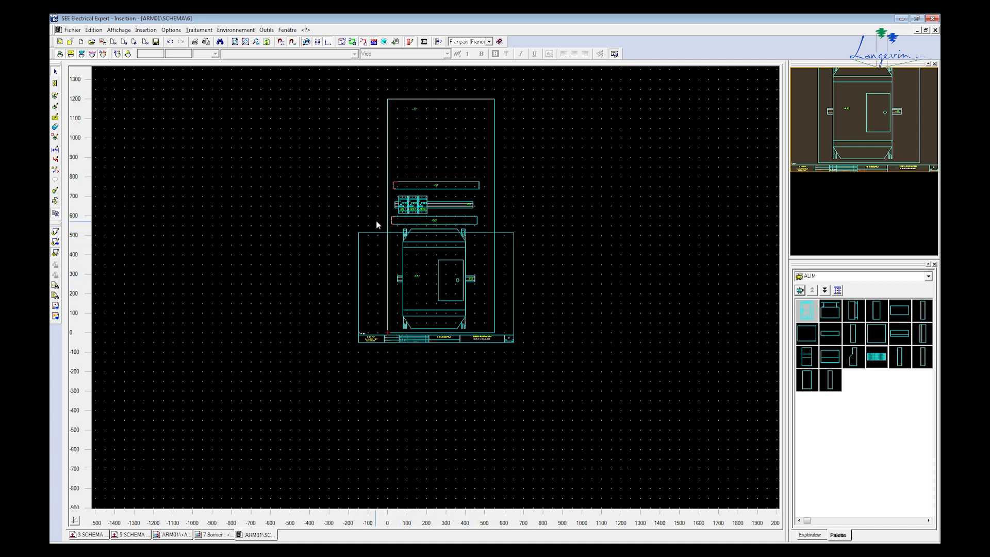
click(206, 31)
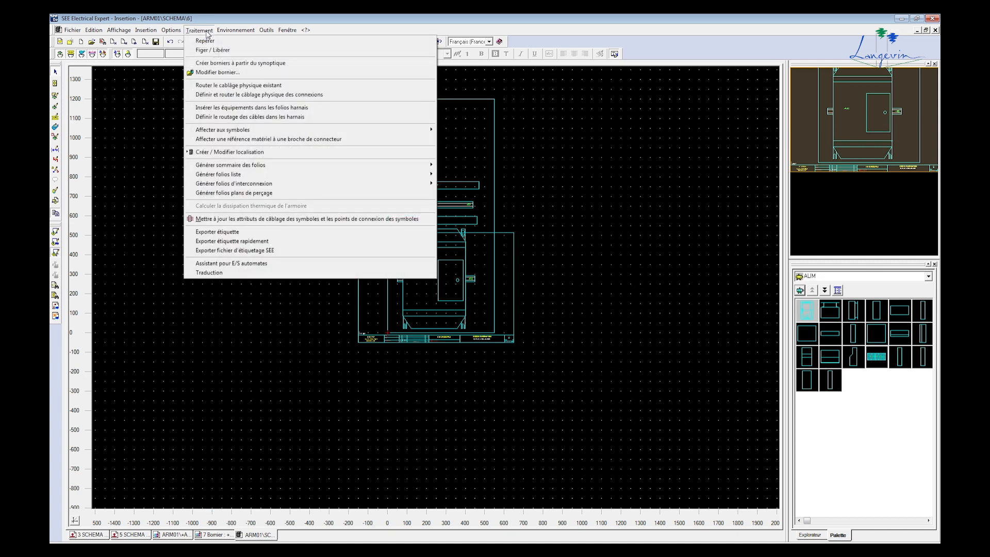
click(171, 29)
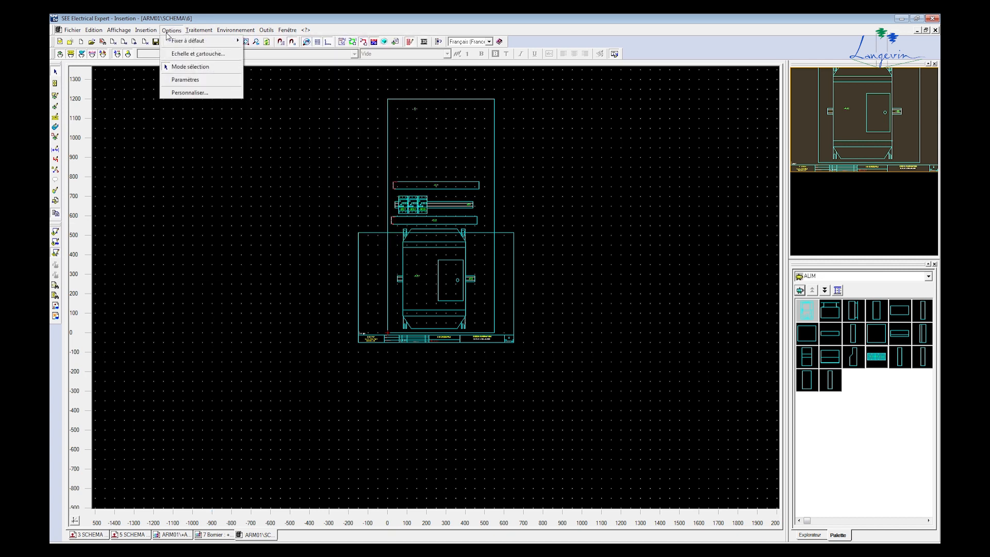
click(198, 53)
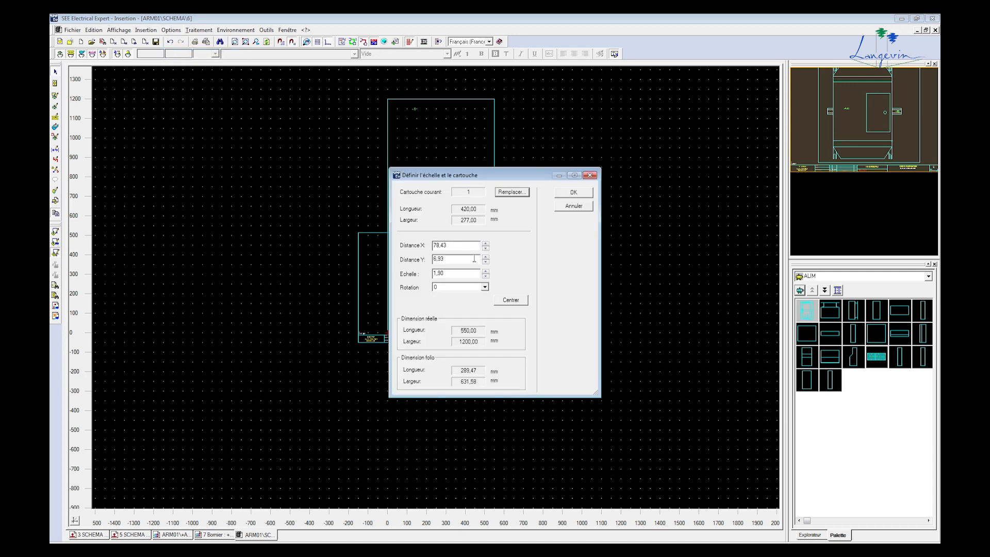
click(511, 301)
click(485, 271)
click(506, 305)
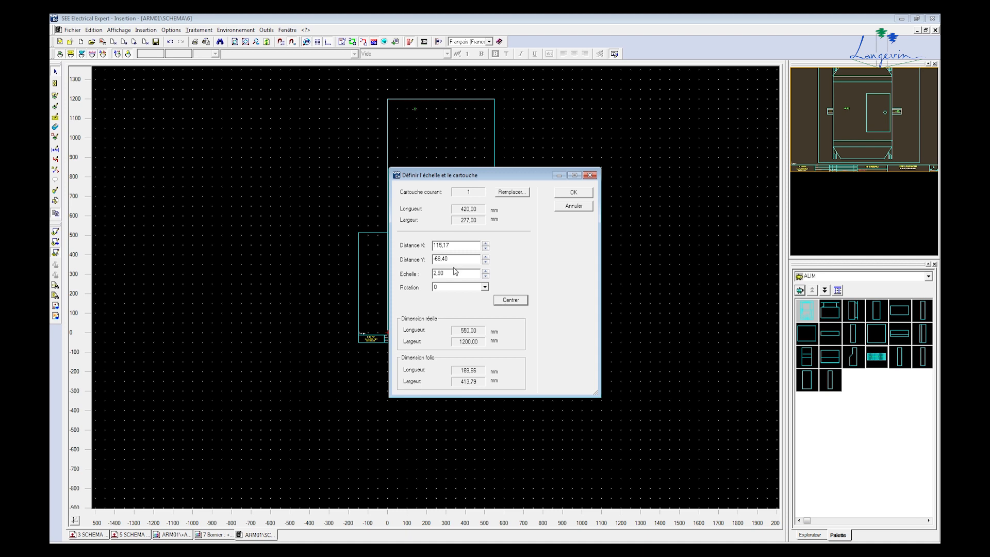
click(485, 271)
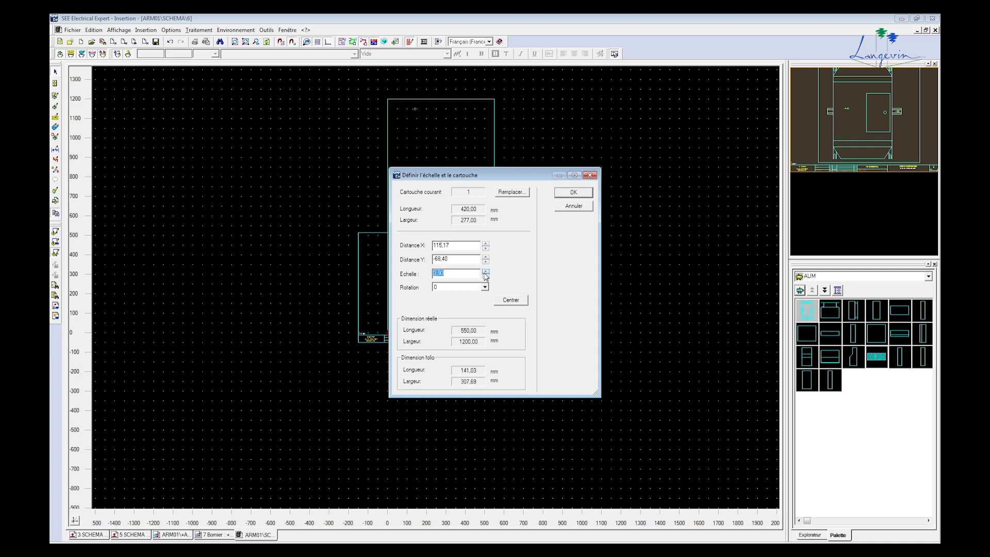
click(506, 301)
drag(482, 274, 423, 278)
text(5)
click(511, 300)
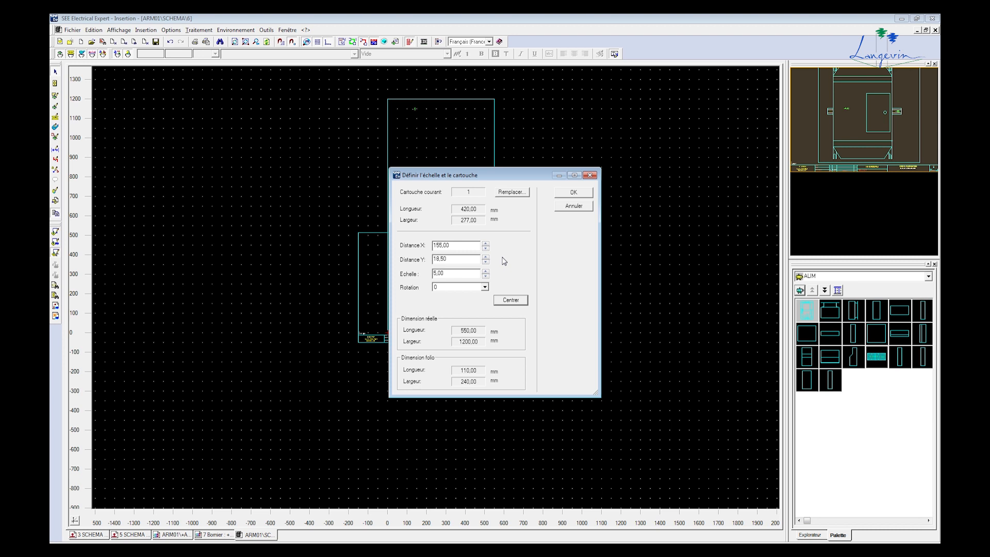
click(574, 193)
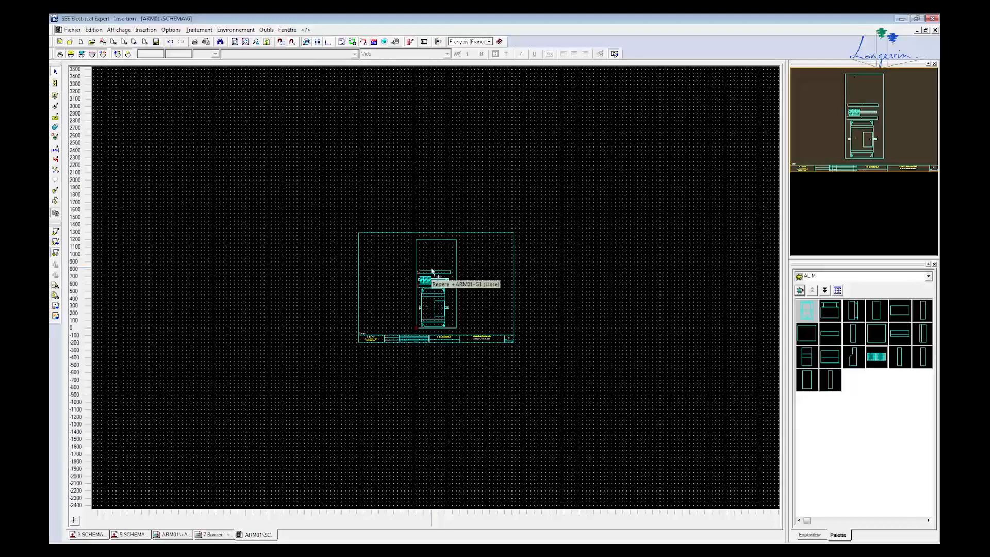
Examine the equipped cabinet in the 3D view from an orbited angle, from the front and from another standard view
scroll(431, 268, up, 1)
scroll(512, 267, up, 1)
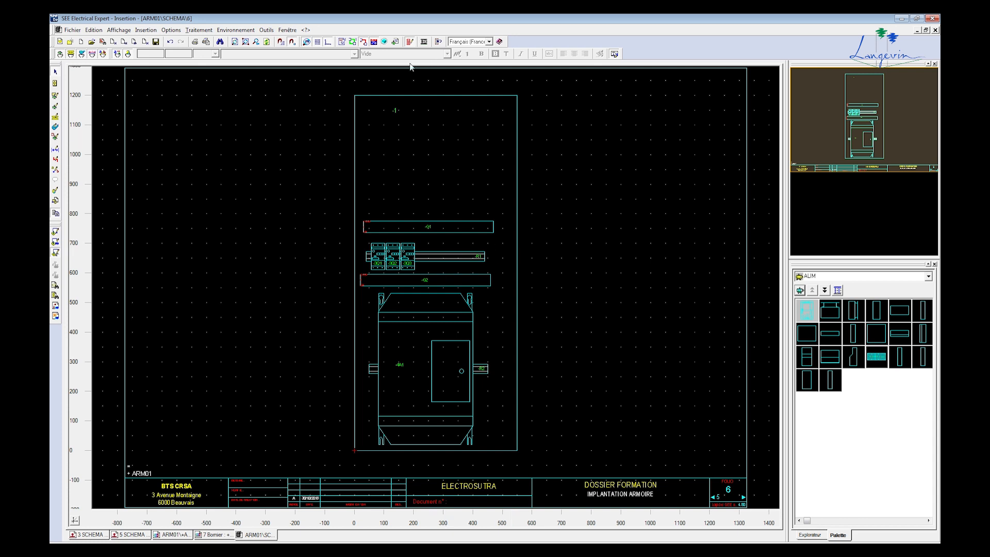
click(384, 42)
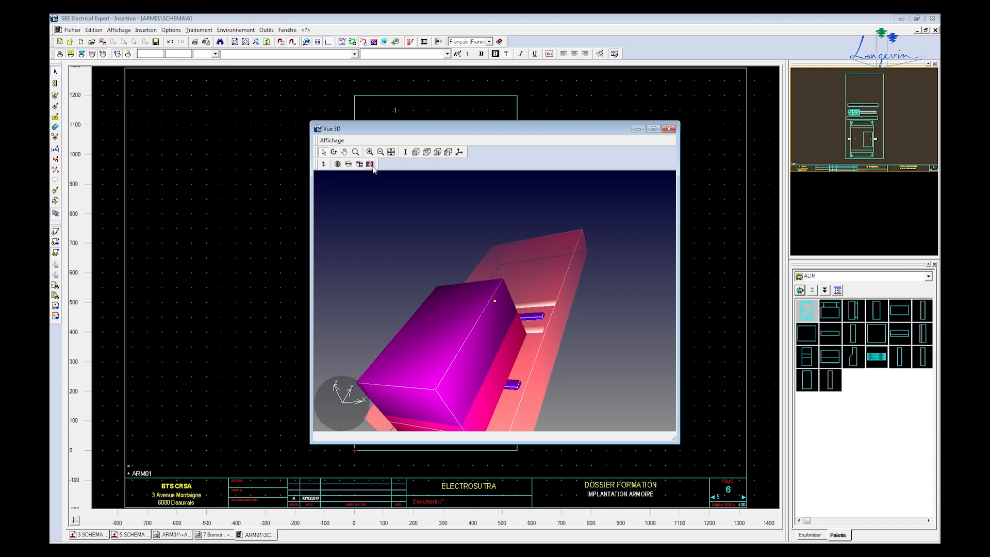
click(345, 152)
drag(521, 287, 560, 244)
click(334, 152)
drag(503, 267, 426, 338)
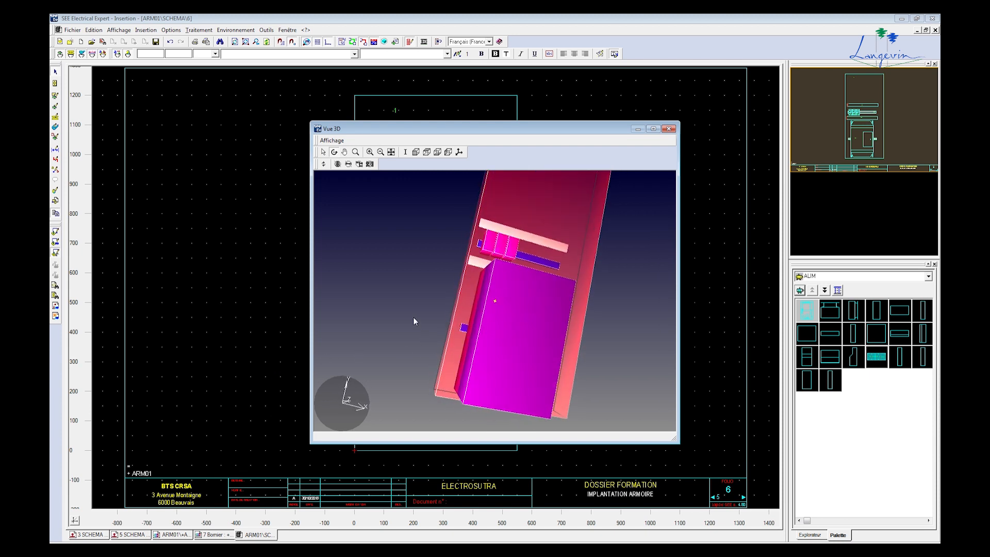
click(417, 154)
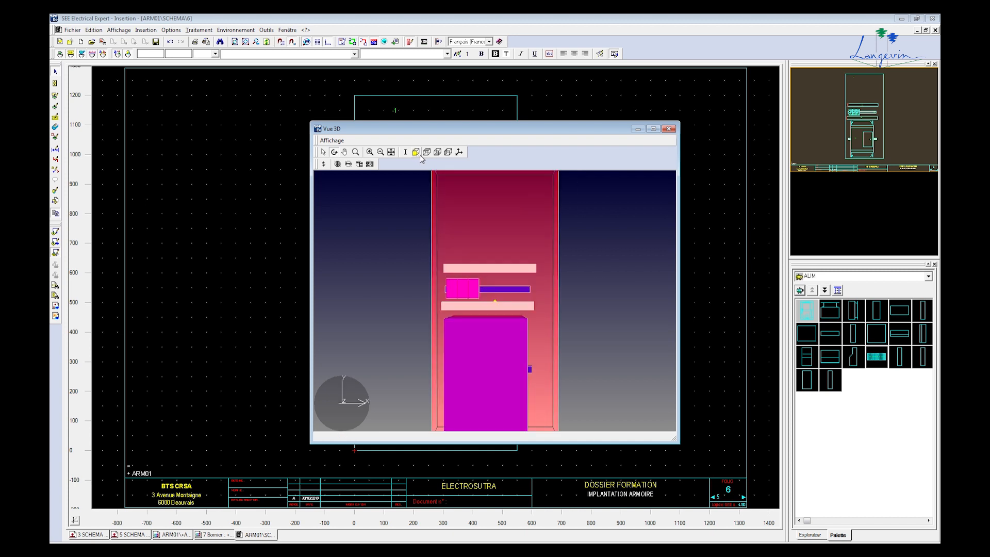
scroll(533, 263, down, 3)
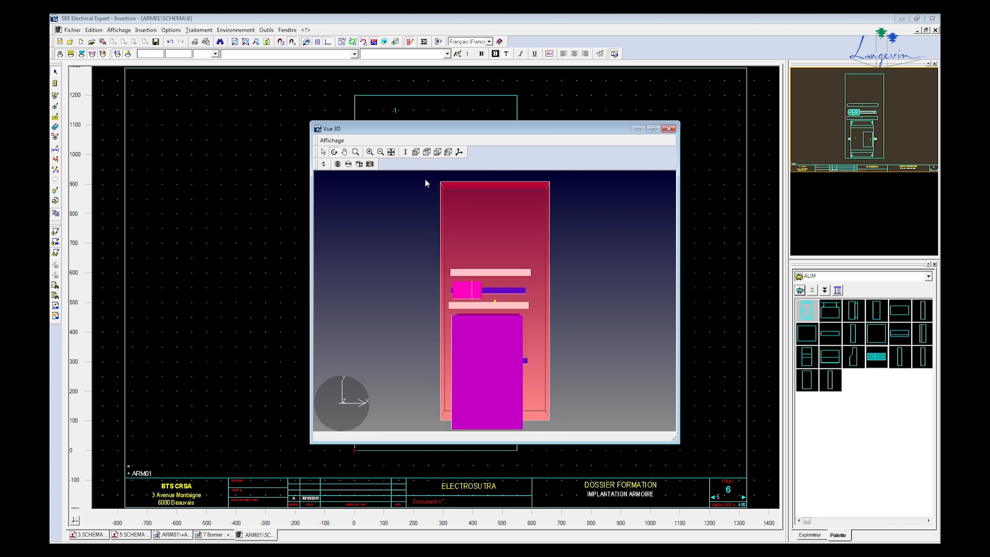
click(438, 152)
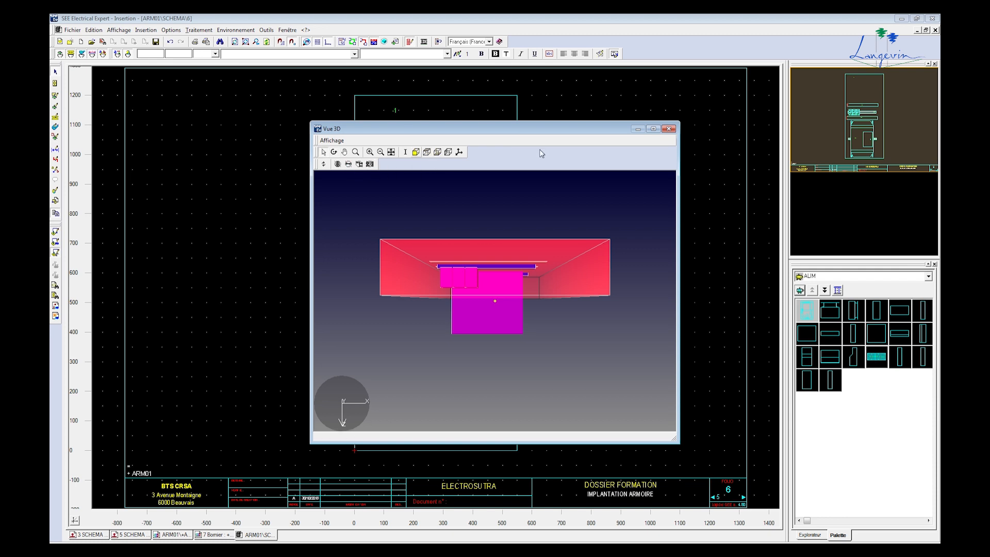
click(669, 129)
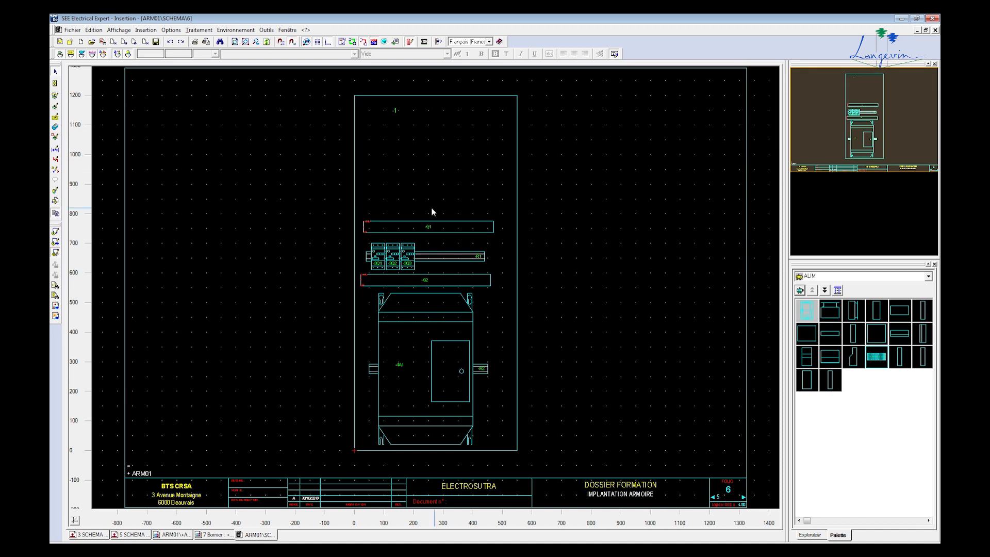
Dimension the cabinet's overall width, placing the dimension line just above its upper edge
click(55, 151)
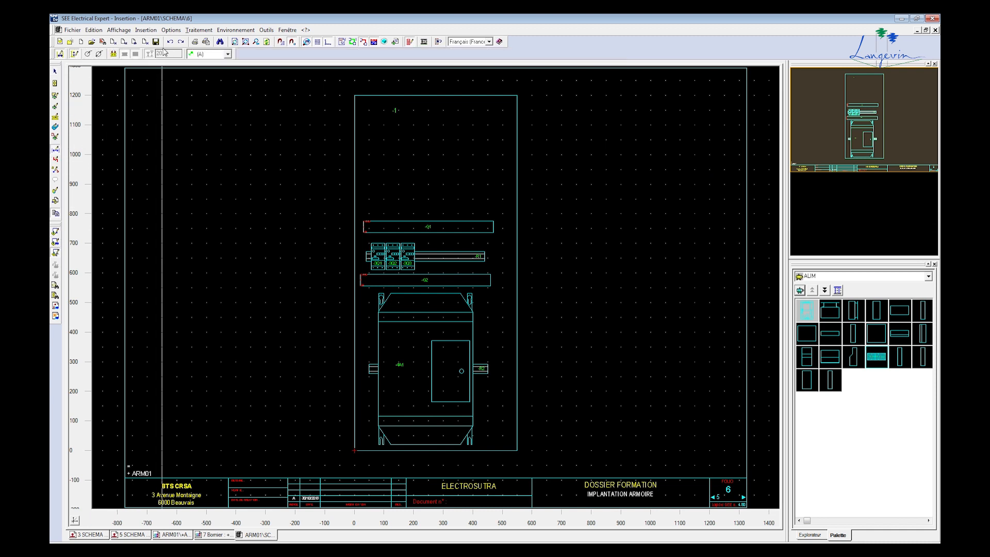
click(147, 30)
click(153, 189)
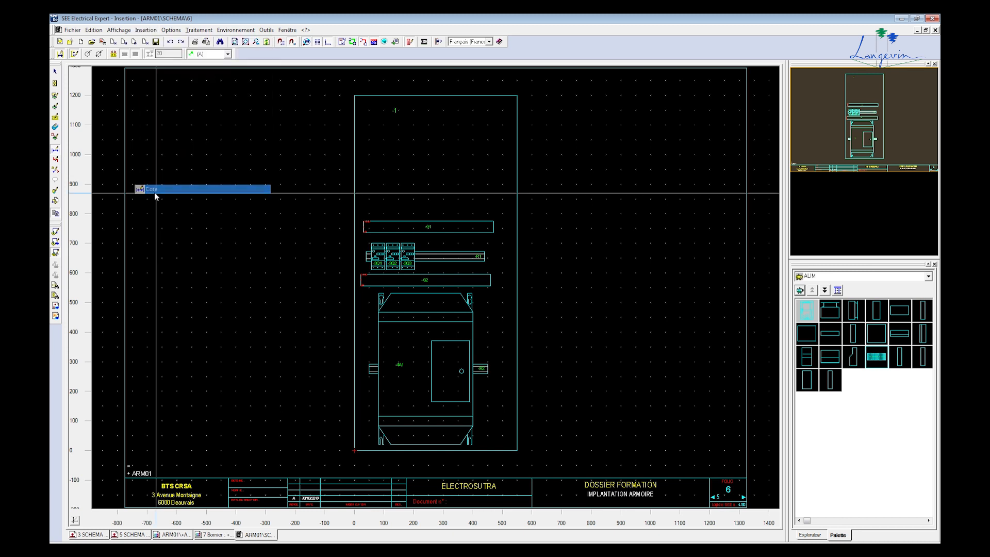
click(354, 95)
click(518, 95)
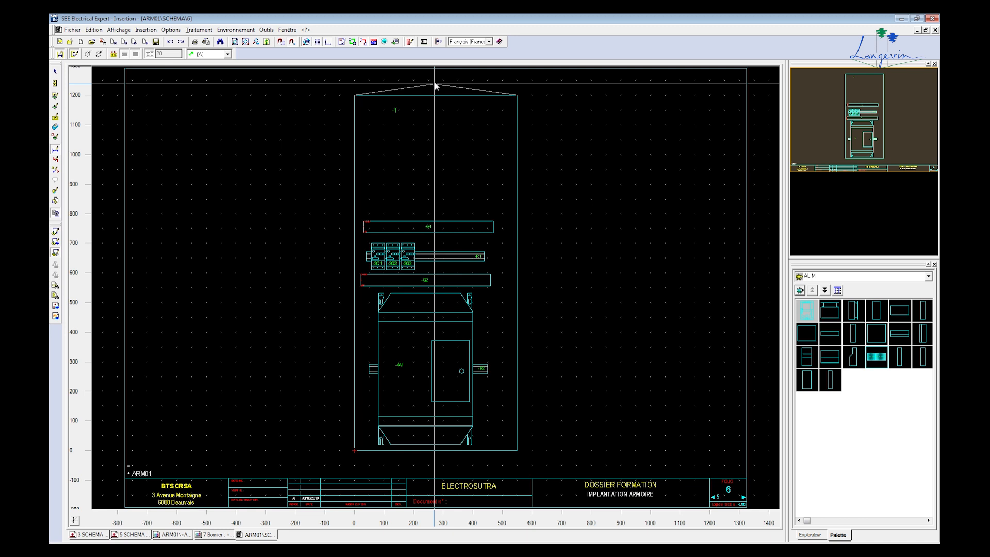
click(435, 82)
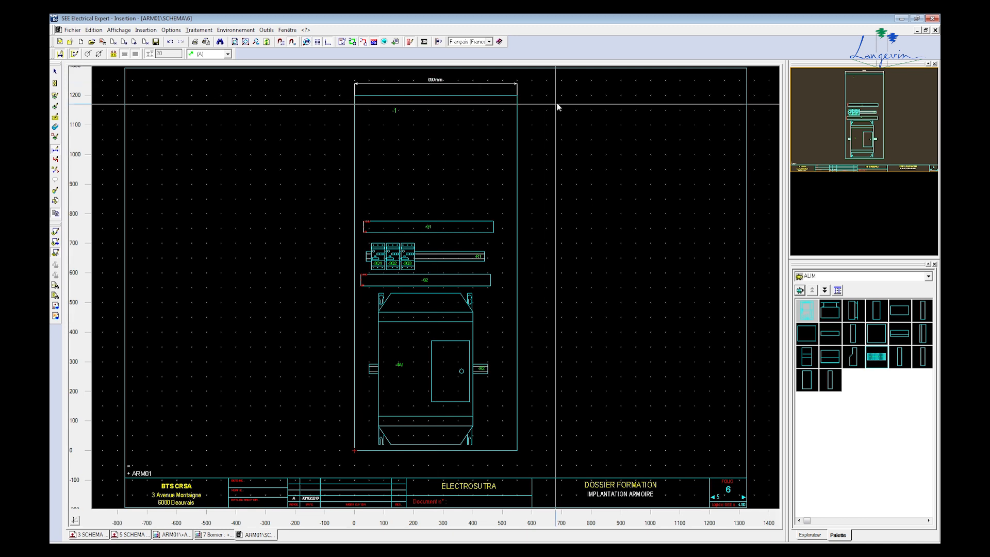
Dimension the cabinet's overall height, placing the dimension line just outside its right edge
click(518, 98)
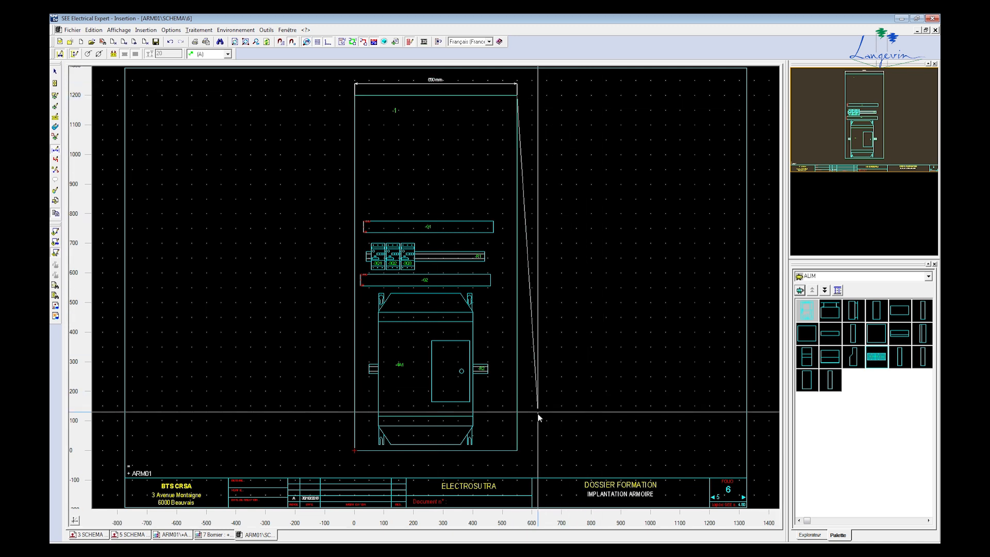
click(518, 452)
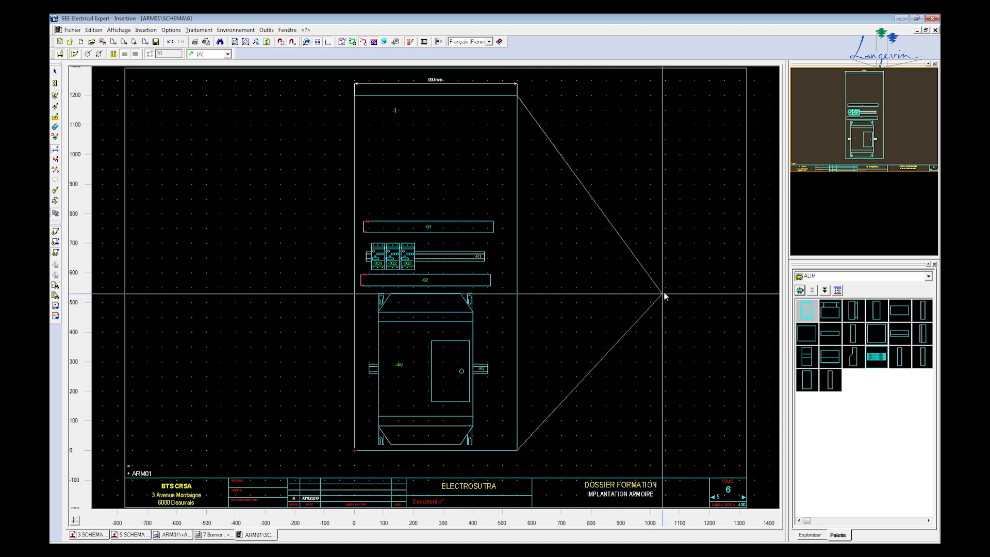
click(545, 264)
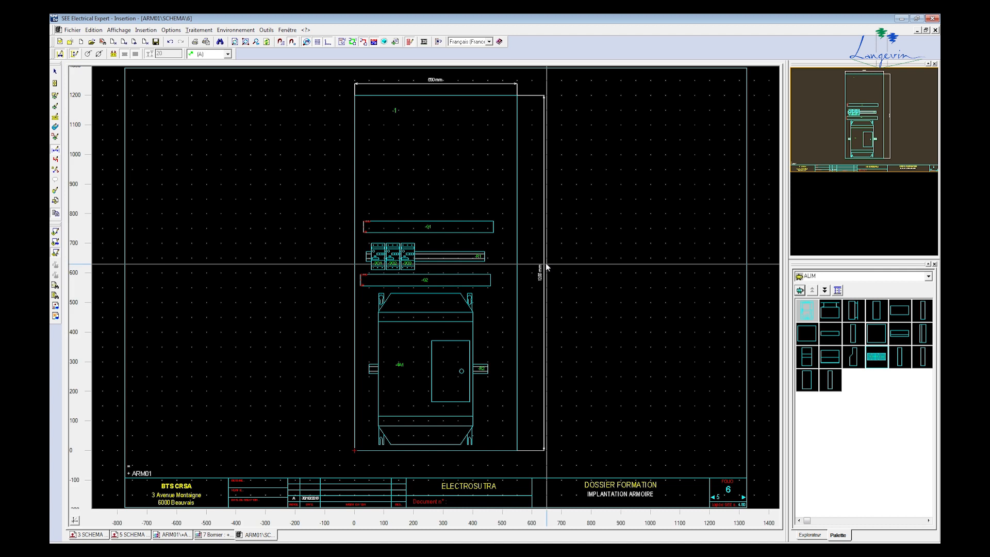
click(55, 73)
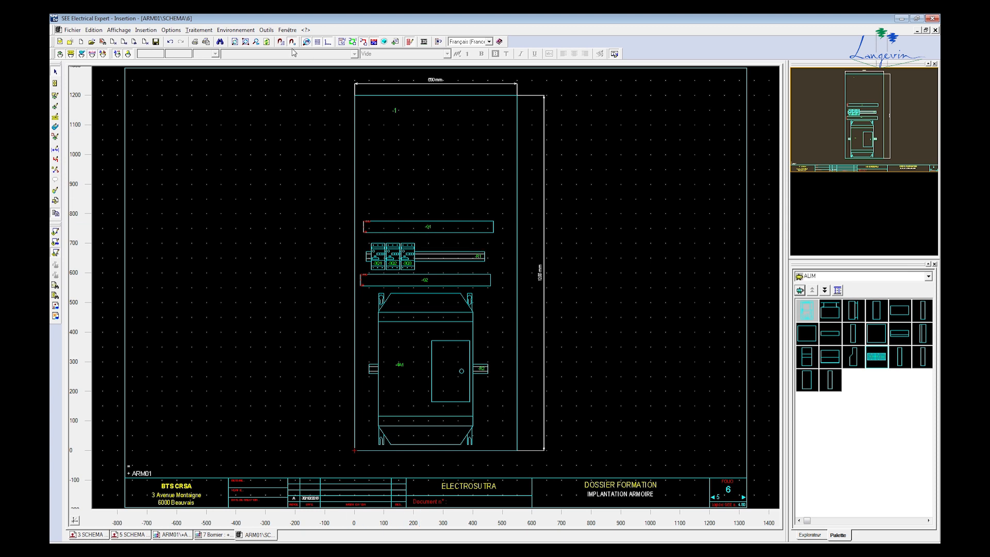
Dimension the axis heights of all rails and trunking with the rail-axis dimensioning tool, placing them right of the cabinet's height dimension
click(266, 30)
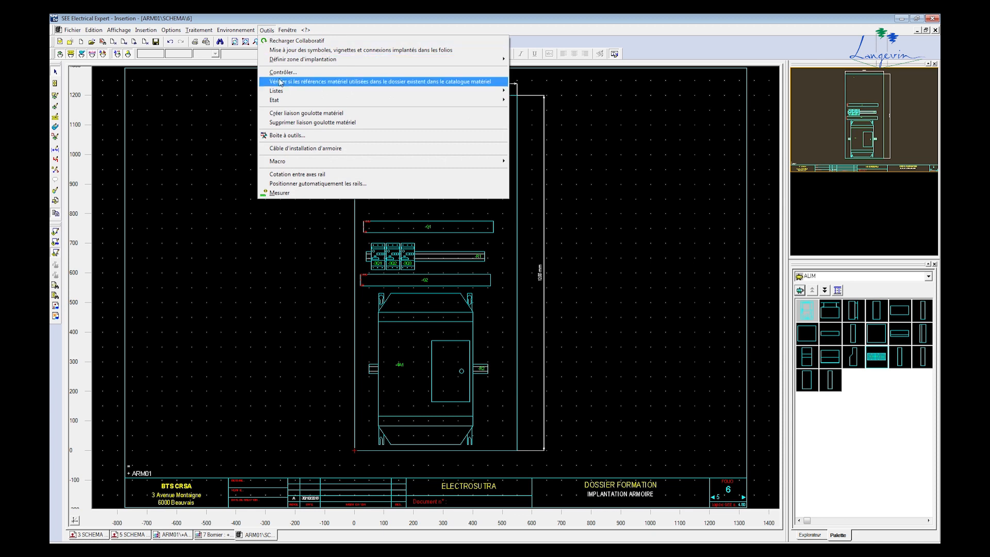
click(306, 177)
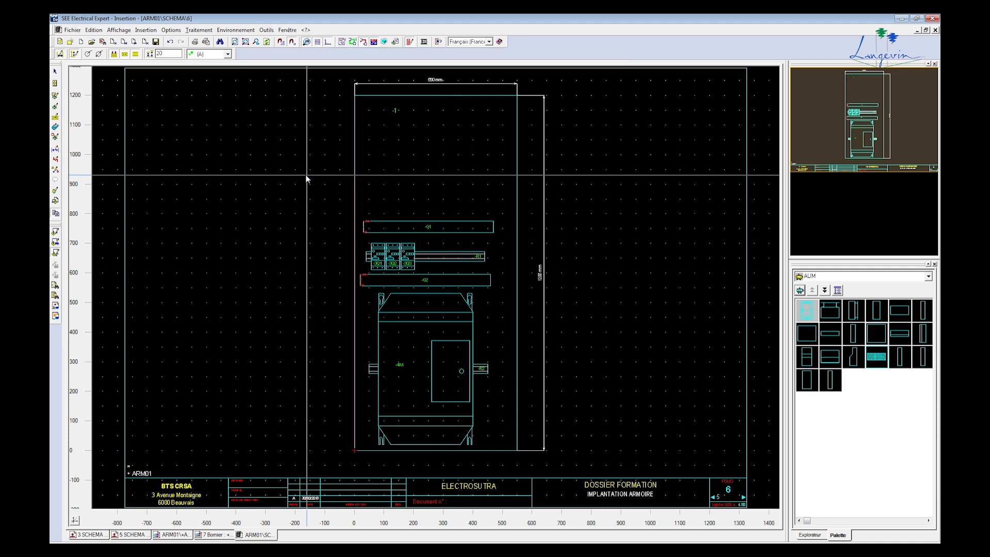
click(583, 279)
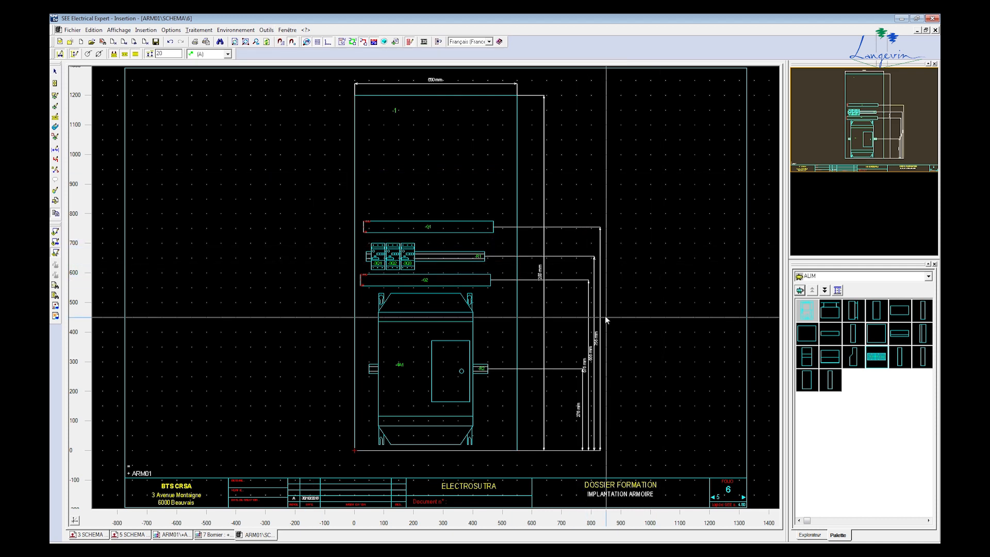